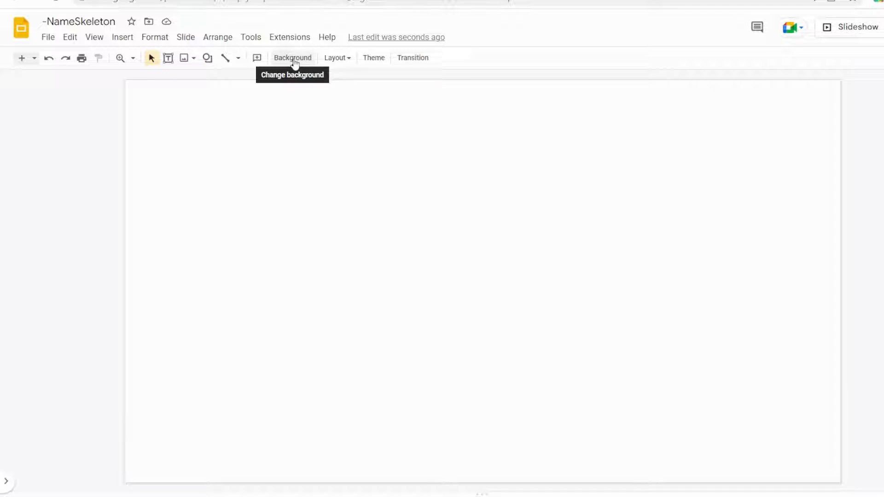
Set the slide background to solid black.
left_click(294, 59)
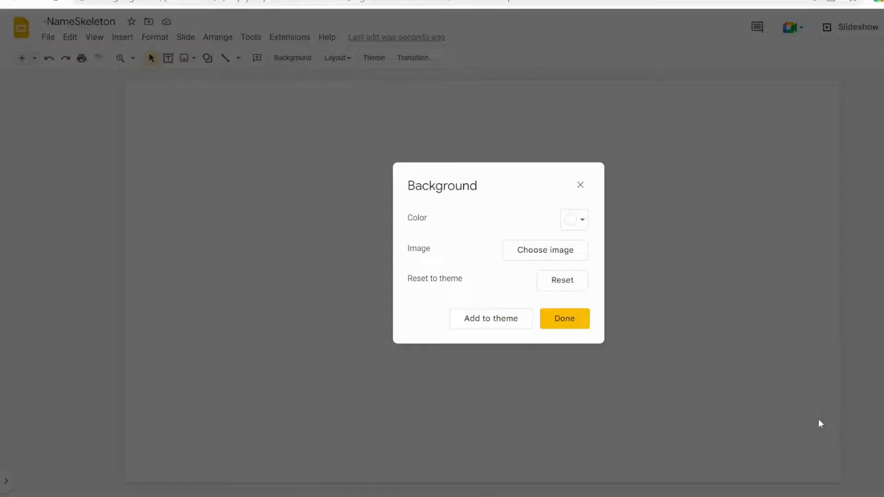
left_click(579, 221)
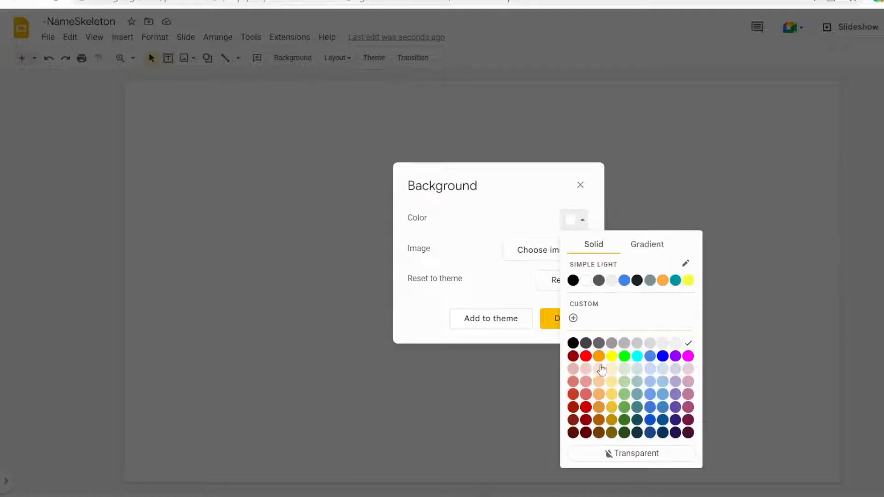
left_click(574, 344)
left_click(564, 322)
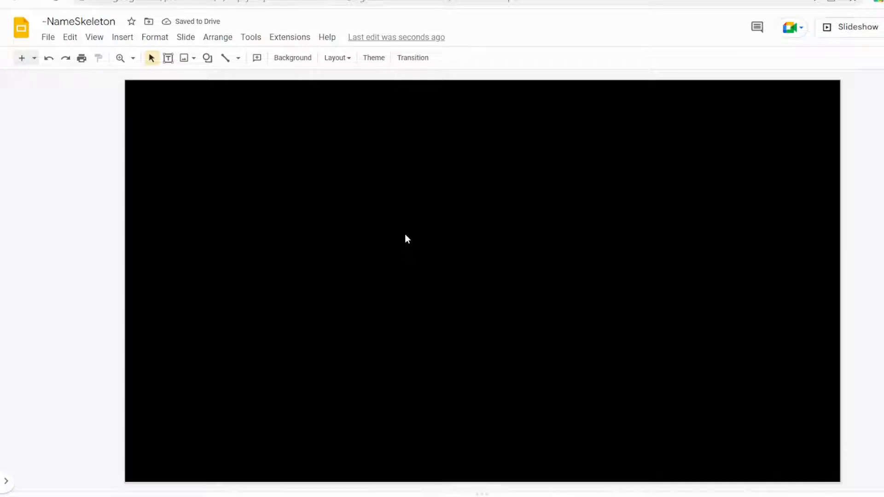
Draw an oval wider than it is tall in the slide's upper-left area as the top of the skull.
left_click(207, 59)
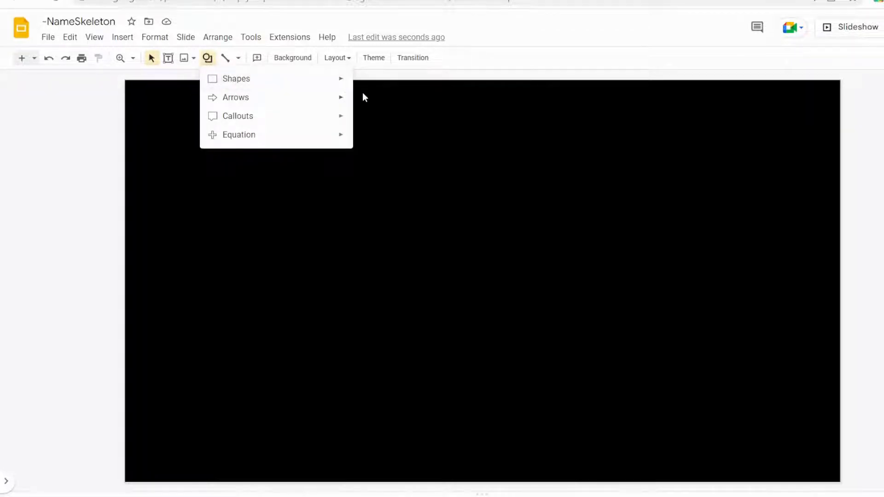
mouse_move(338, 79)
left_click(361, 106)
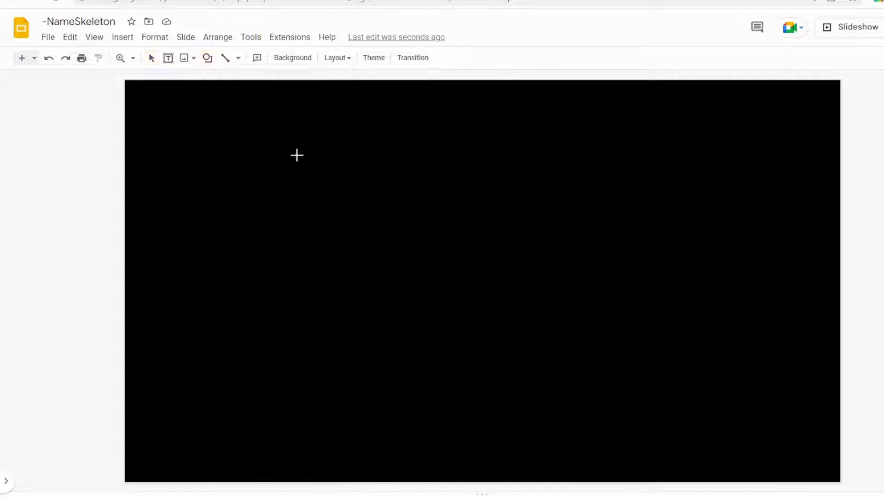
left_click(290, 212)
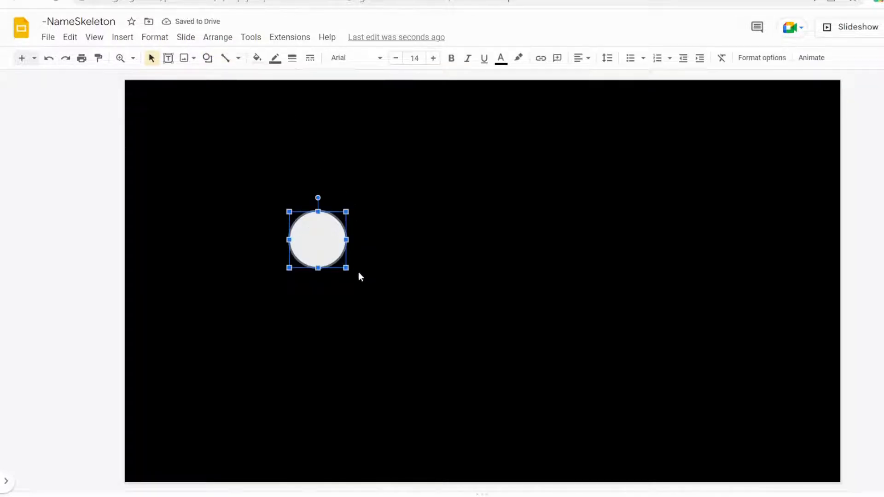
left_click_drag(347, 268, 371, 273)
left_click_drag(334, 239, 272, 186)
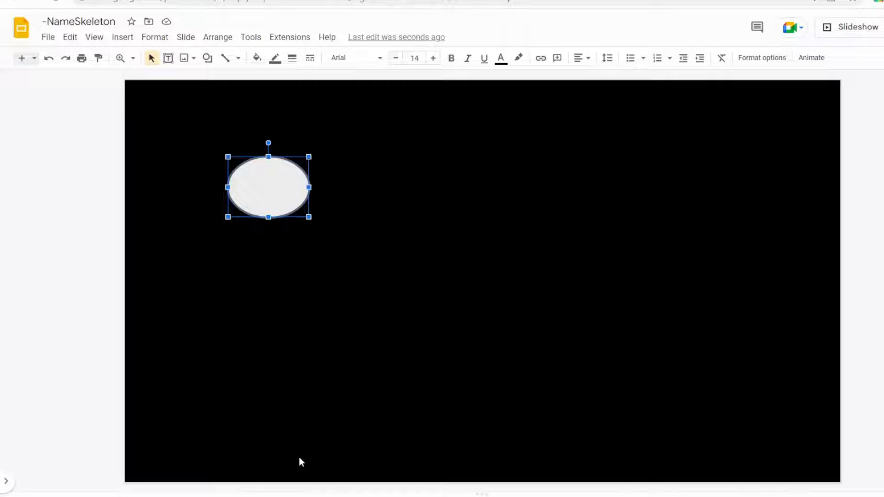
Duplicate the skull oval, narrow the copy to a near circle and centre it overlapping the lower part as the jaw.
key("ctrl+d")
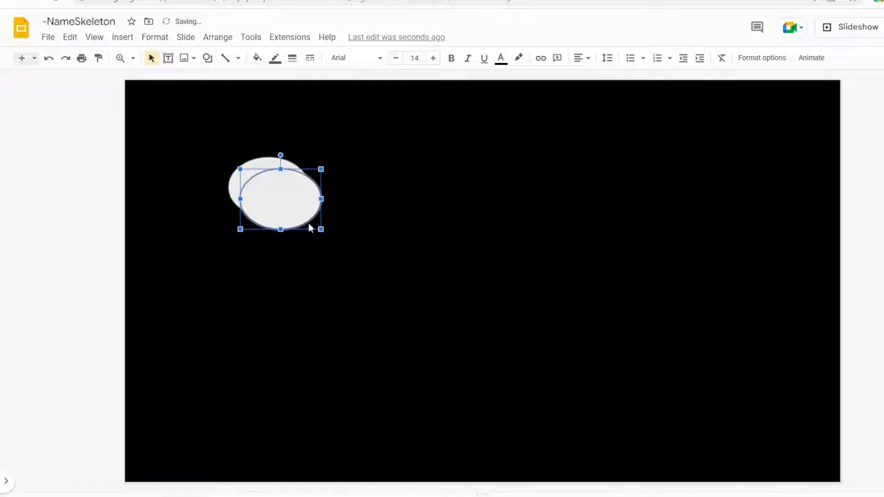
left_click_drag(276, 206, 261, 216)
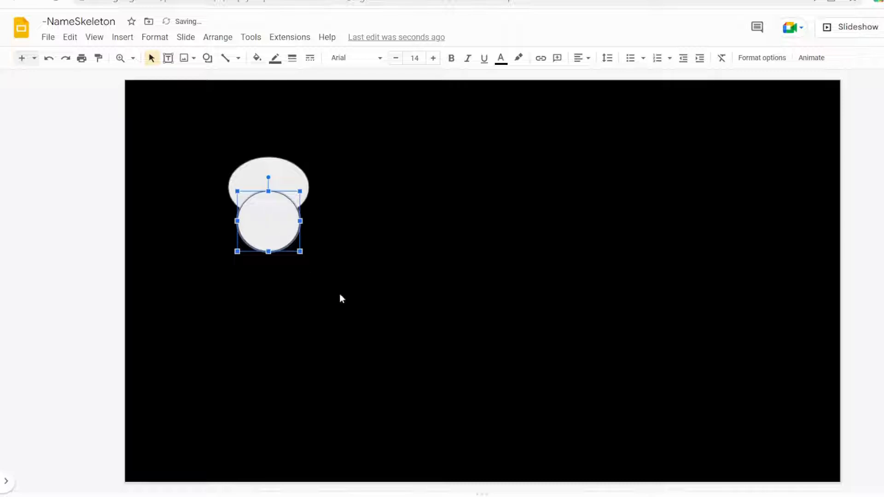
left_click(353, 305)
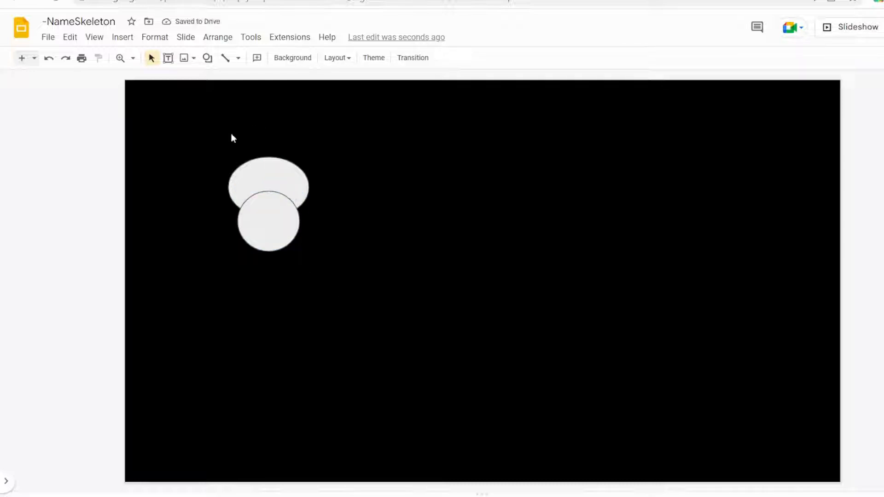
Fill both skull ovals with white and make their borders transparent.
left_click_drag(229, 131, 297, 268)
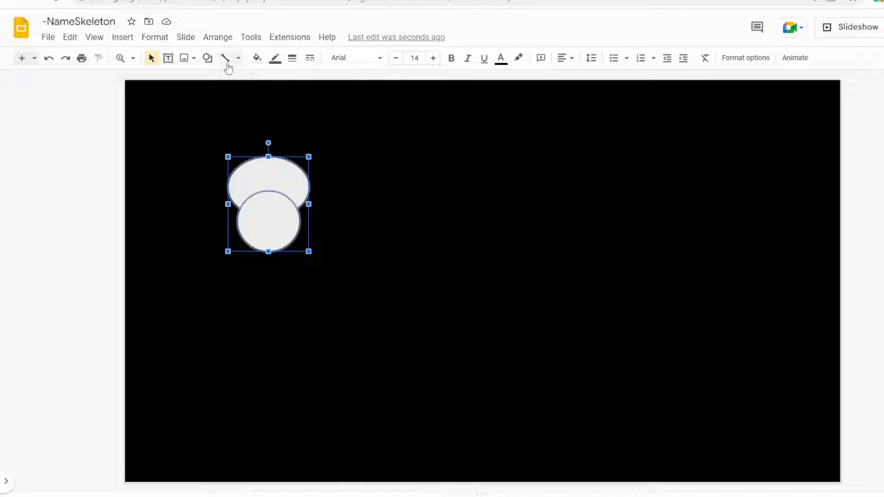
left_click(257, 58)
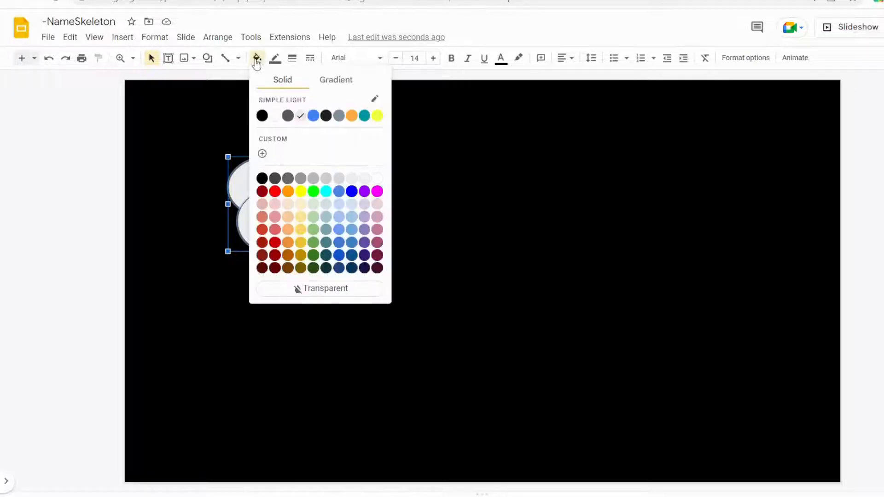
left_click(379, 181)
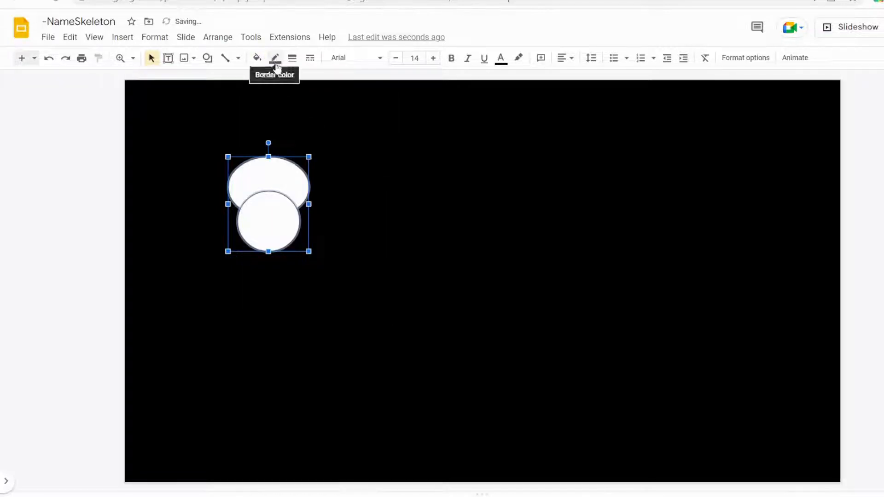
left_click(277, 67)
left_click(310, 271)
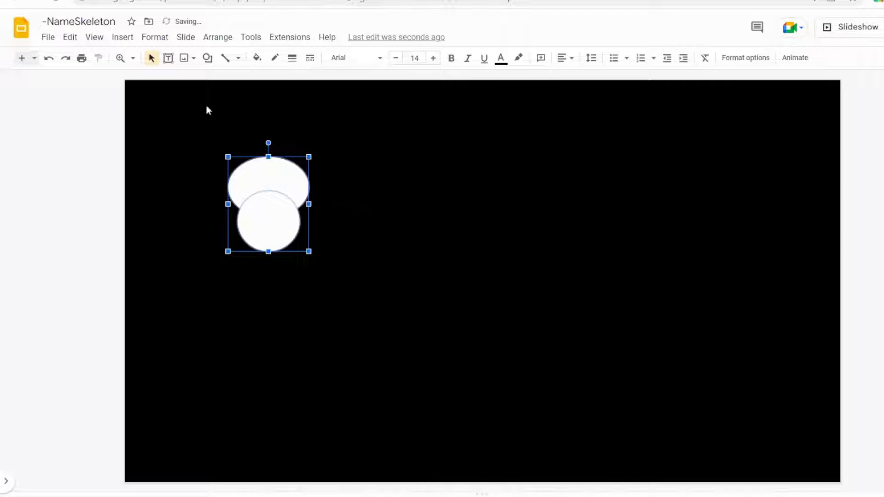
left_click(221, 142)
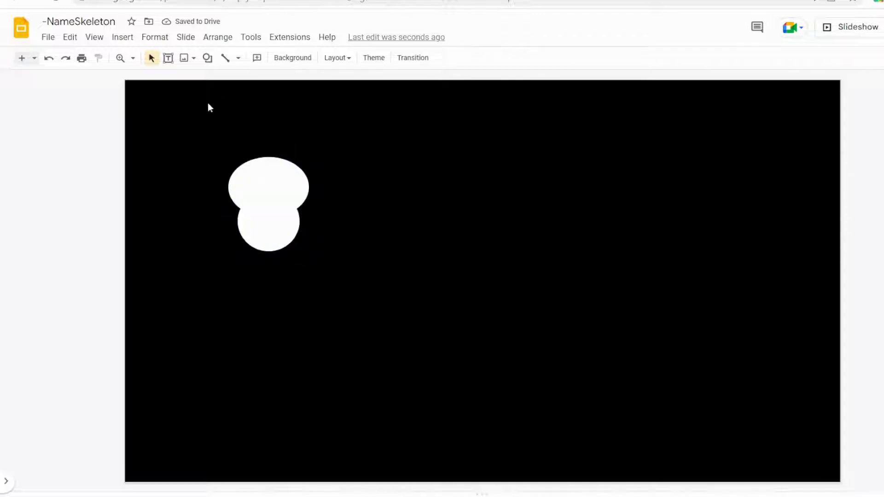
Add a small upright oval as an eye and place it left of centre in the upper skull oval.
left_click(207, 59)
mouse_move(267, 77)
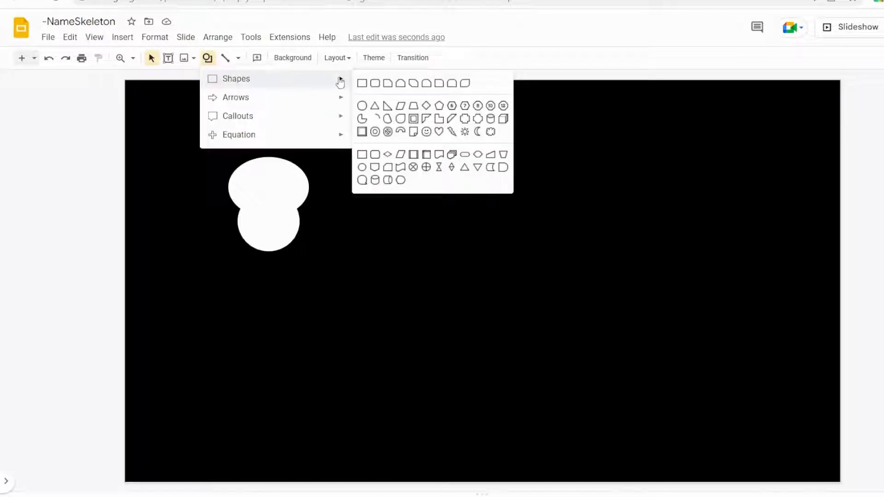
left_click(363, 106)
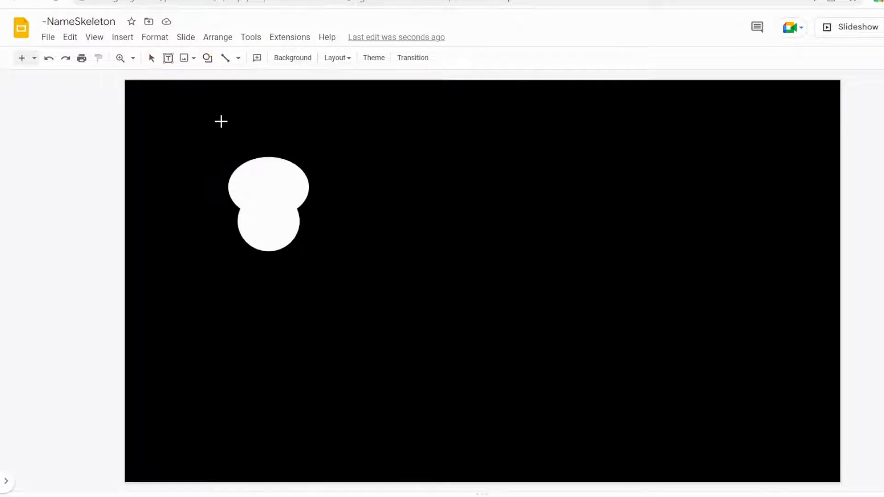
left_click_drag(221, 123, 277, 178)
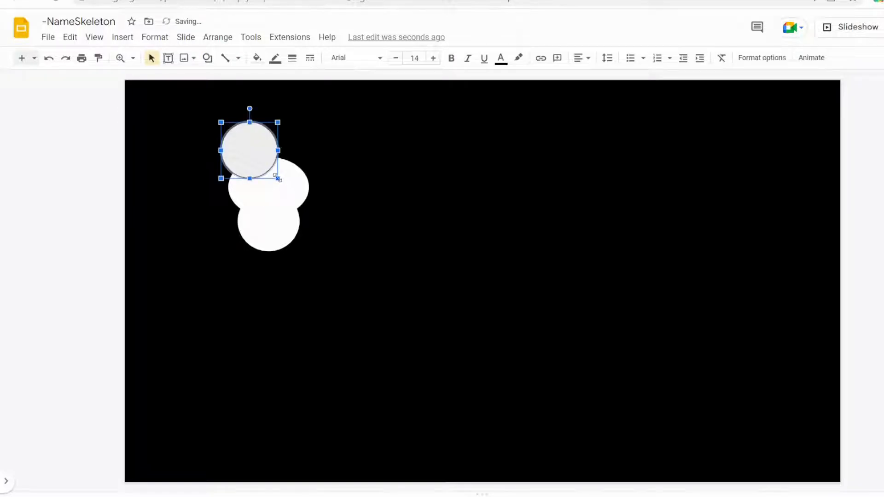
mouse_move(250, 146)
left_mouse_down()
mouse_move(252, 154)
mouse_move(234, 138)
mouse_move(238, 145)
left_mouse_up()
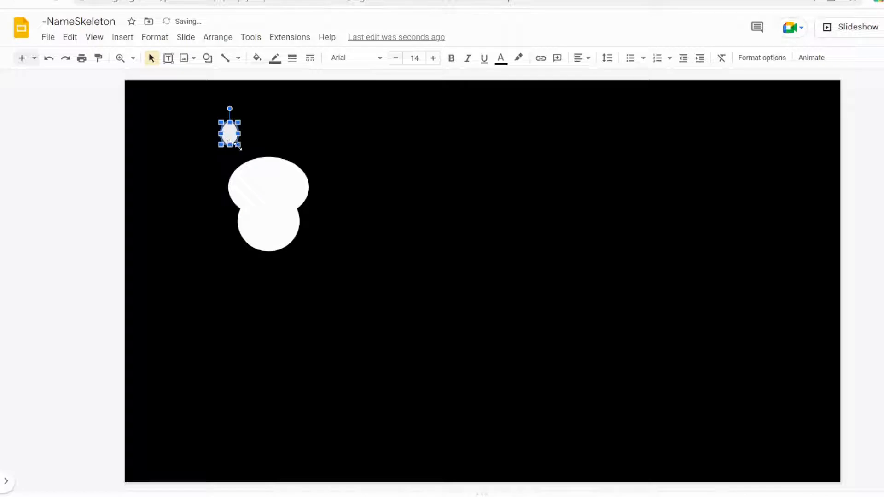
left_click_drag(237, 143, 235, 139)
left_click_drag(258, 192, 255, 185)
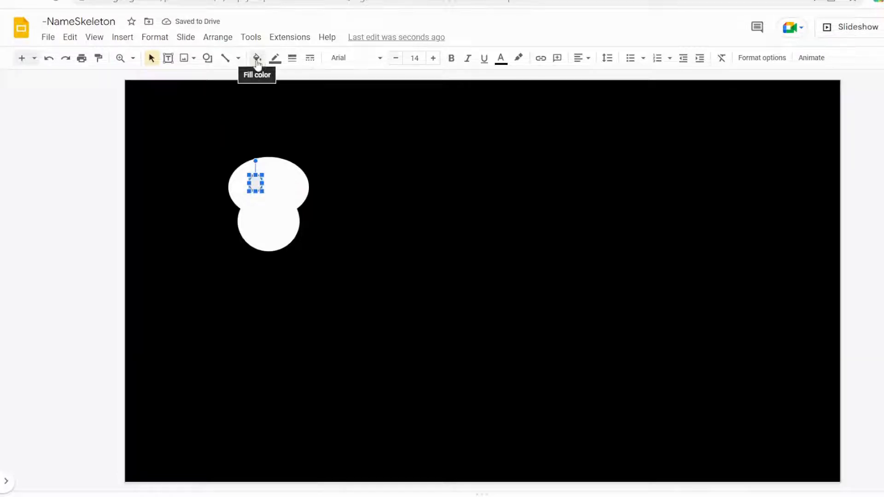
Fill the eye oval with black and make its border transparent.
left_click(257, 59)
left_click(261, 178)
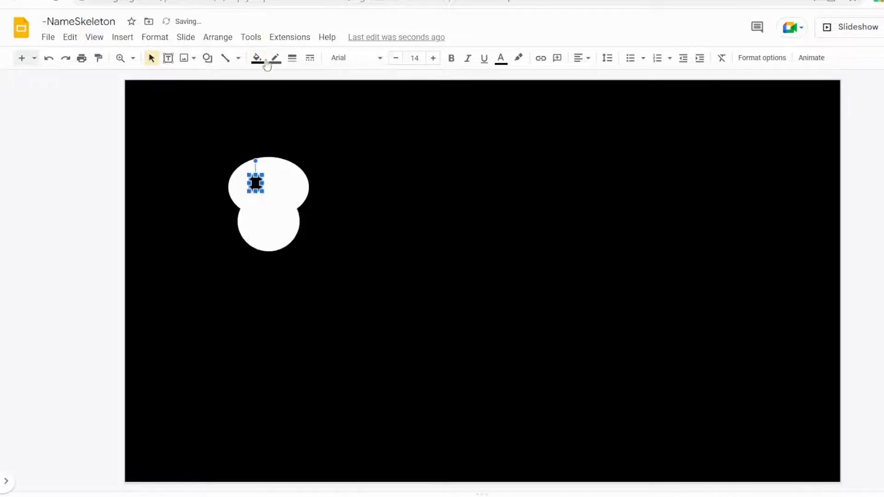
left_click(275, 58)
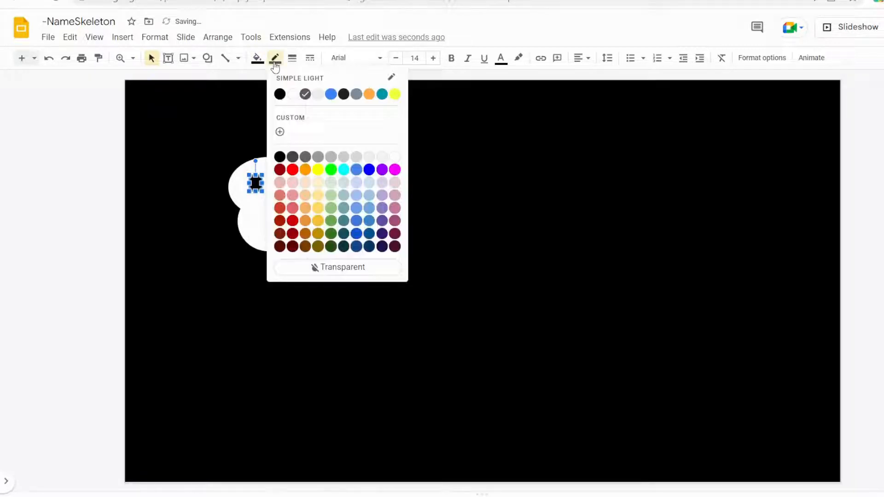
left_click(344, 269)
left_click(367, 186)
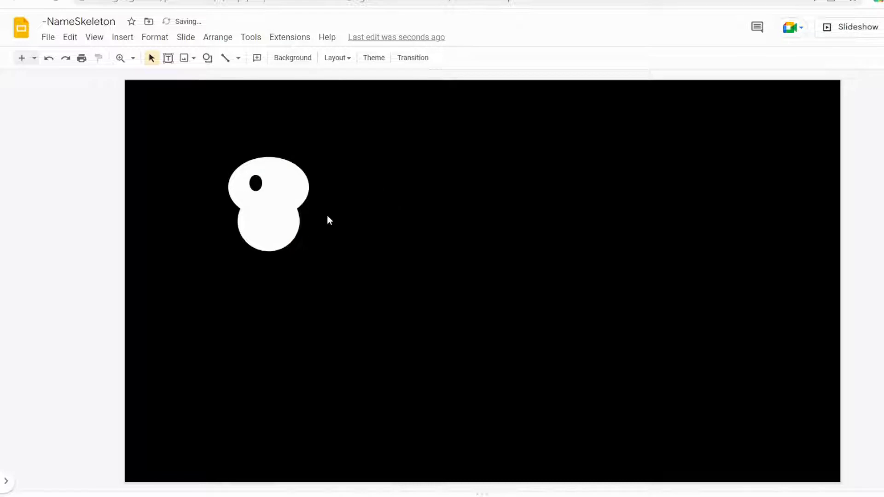
Duplicate the black eye and place the copy level with it on the right side of the skull.
left_click(257, 183)
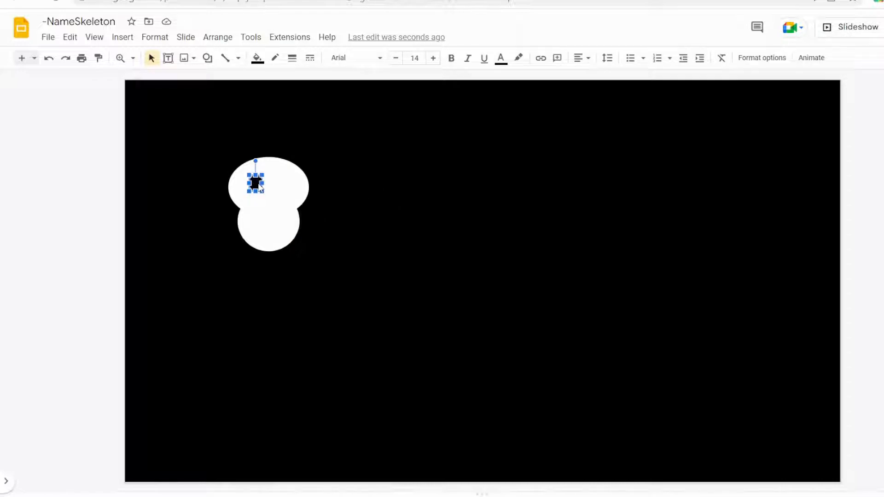
key("ctrl+d")
left_click_drag(268, 195, 276, 184)
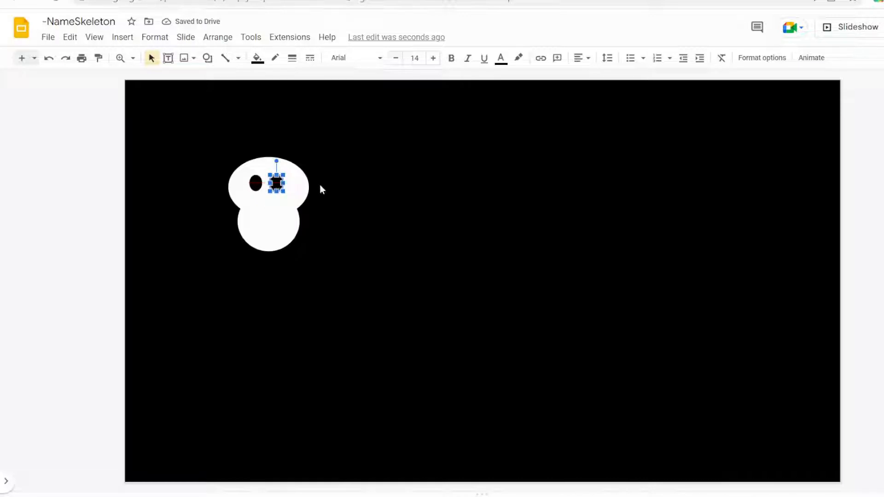
Add a tiny oval below the eyes as a nostril and duplicate it to form a side-by-side pair.
left_click(208, 59)
mouse_move(227, 79)
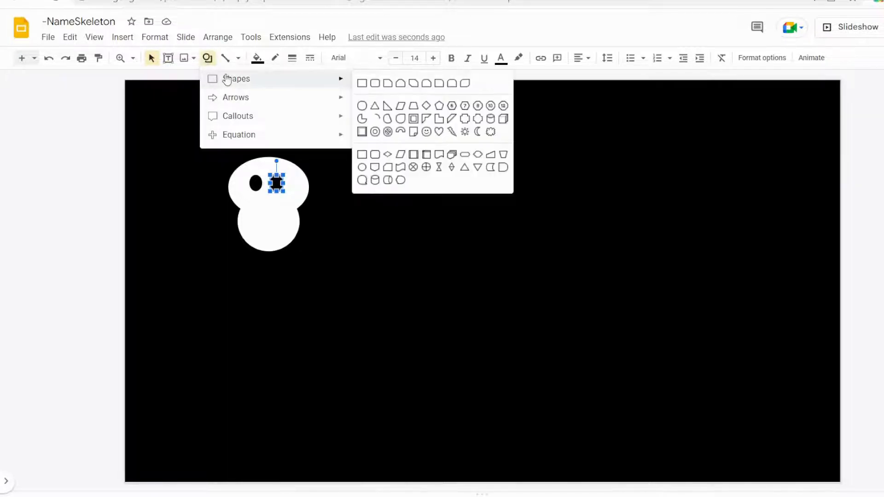
left_click(362, 106)
left_click(232, 127)
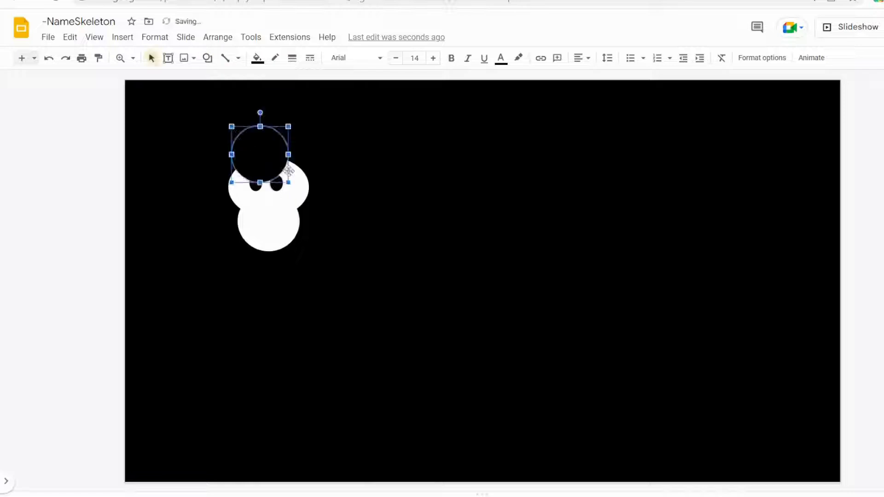
left_click_drag(288, 182, 266, 206)
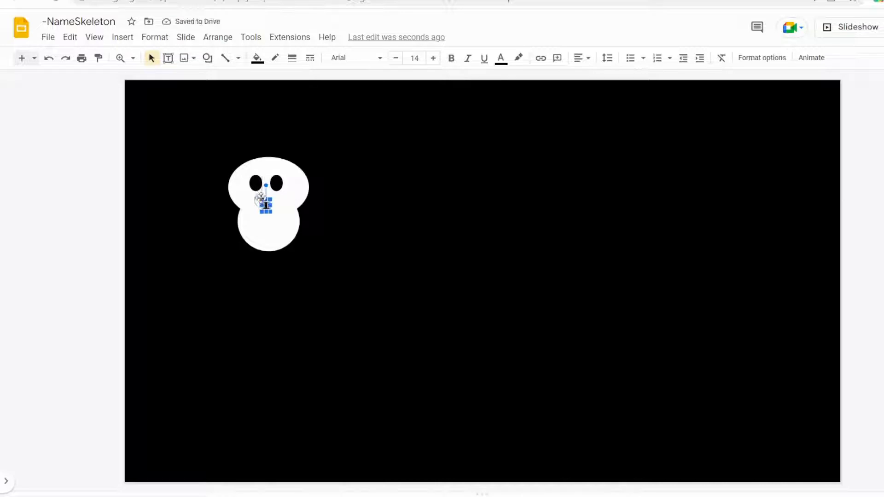
left_click_drag(266, 205, 262, 200)
key("ctrl+d")
left_click_drag(274, 207, 269, 196)
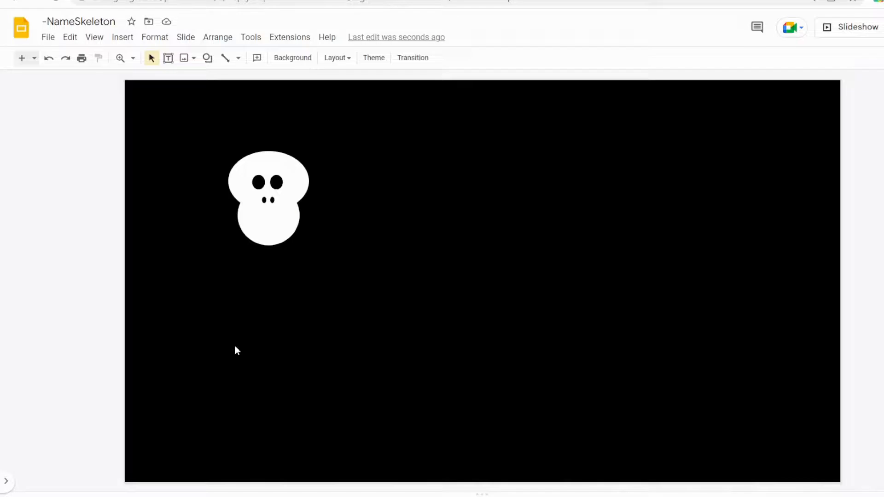
Add a D-shaped flowchart delay shape as the mouth below the nostrils, rotated with its curve facing down, and fill it black.
left_click(208, 58)
mouse_move(215, 79)
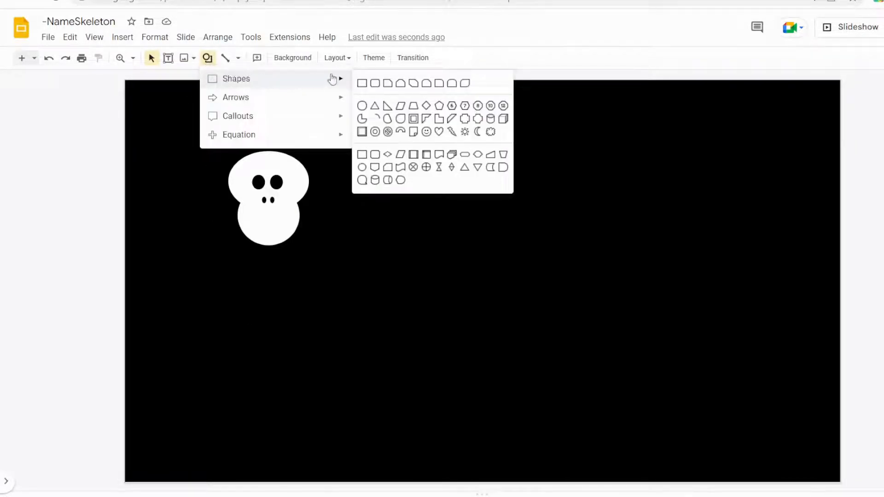
left_click(504, 169)
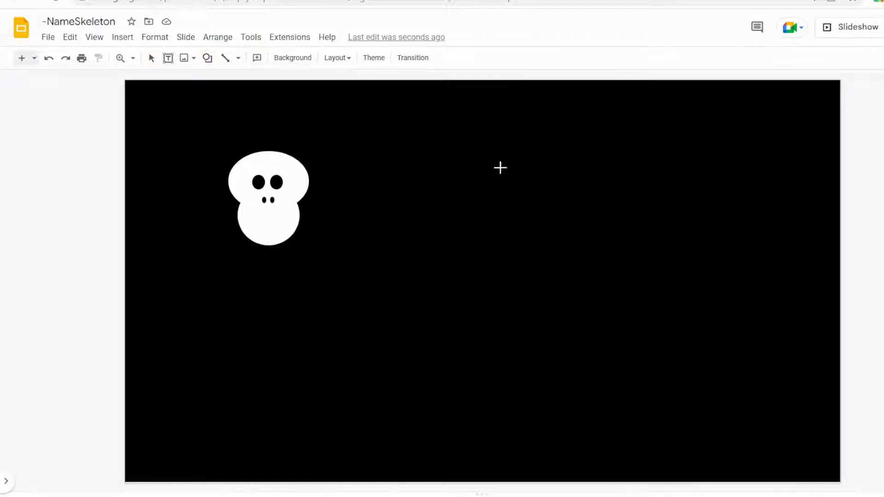
left_click(395, 197)
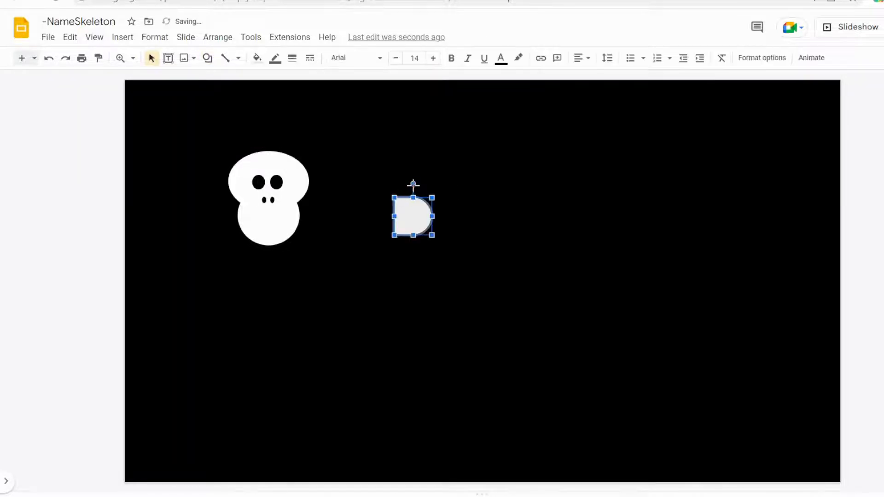
left_click_drag(413, 183, 271, 224)
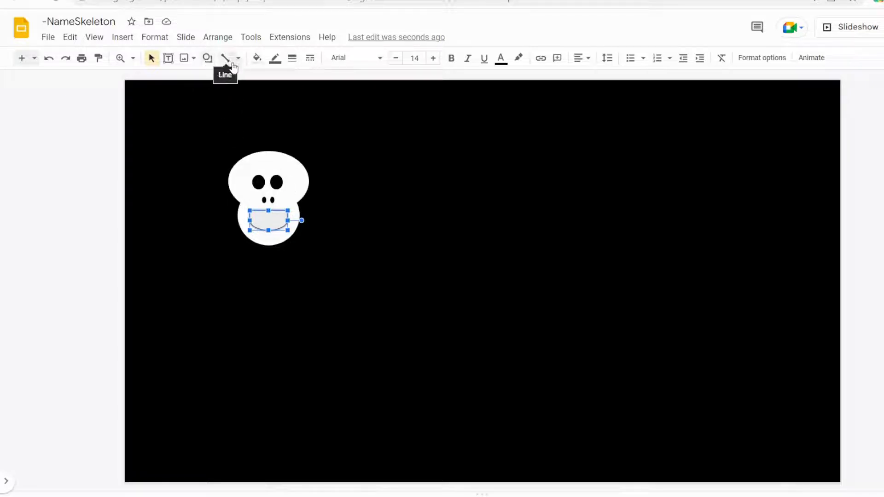
left_click(257, 58)
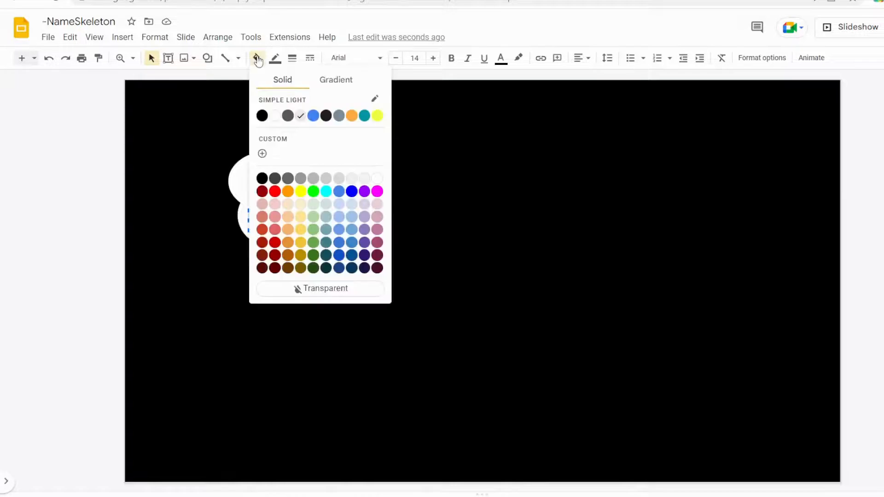
left_click(257, 179)
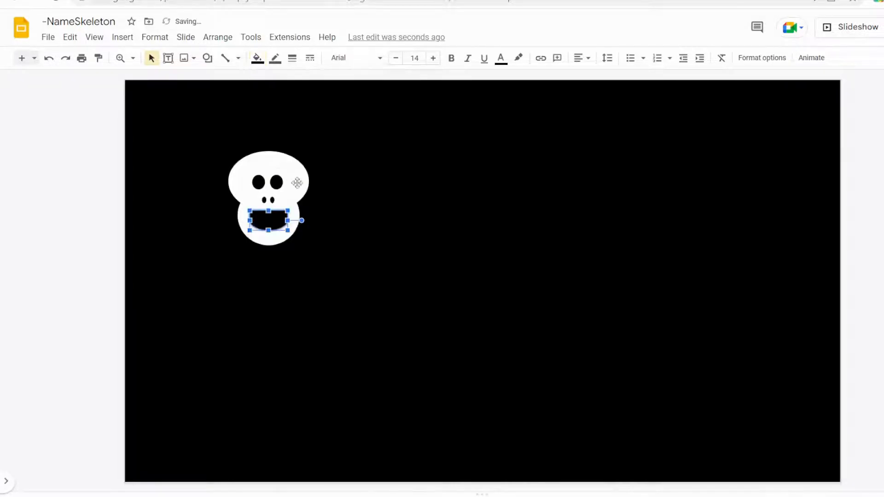
Add a rectangle on the empty area beside the skull and shrink it to a small, narrow upright bar.
left_click(357, 206)
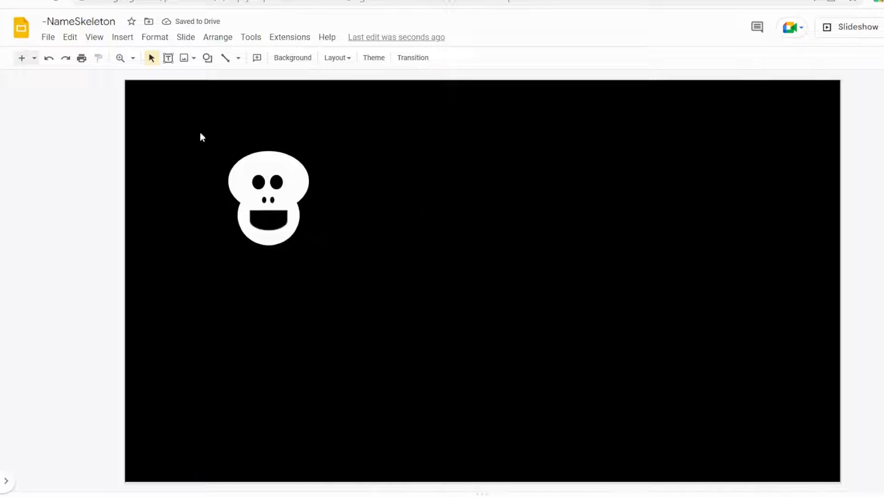
left_click(207, 58)
mouse_move(222, 83)
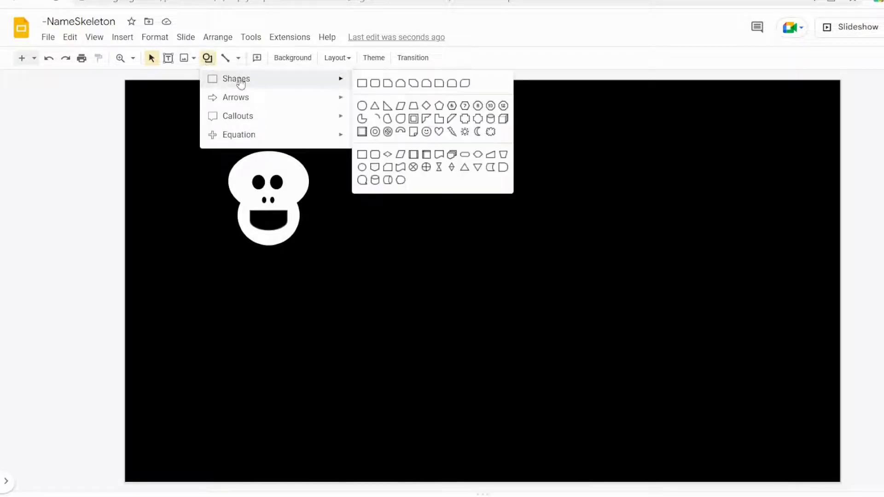
left_click(362, 84)
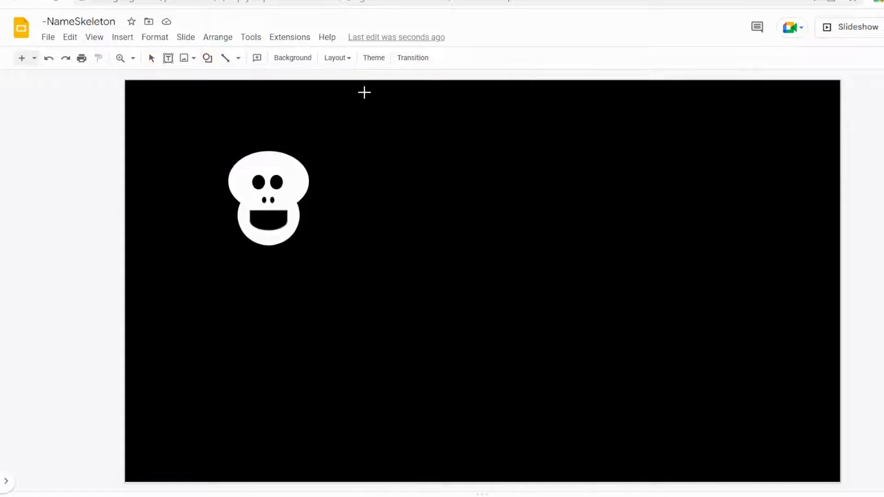
left_click(416, 163)
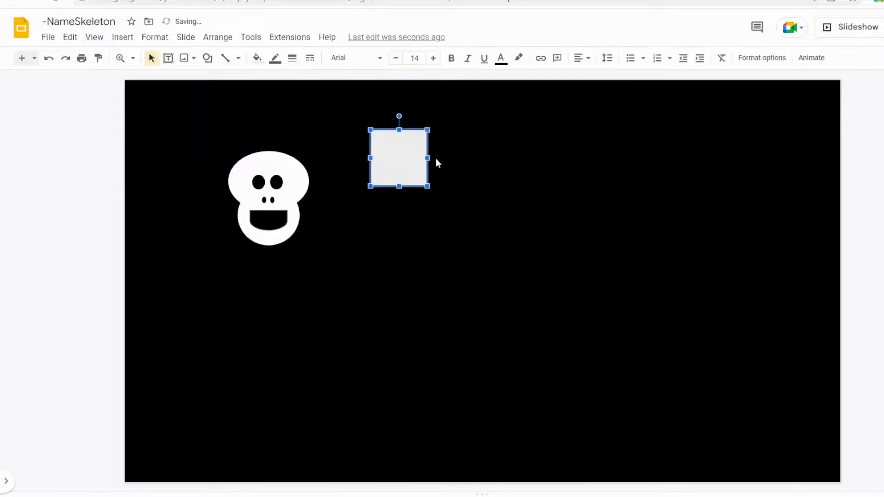
left_click_drag(427, 158, 377, 160)
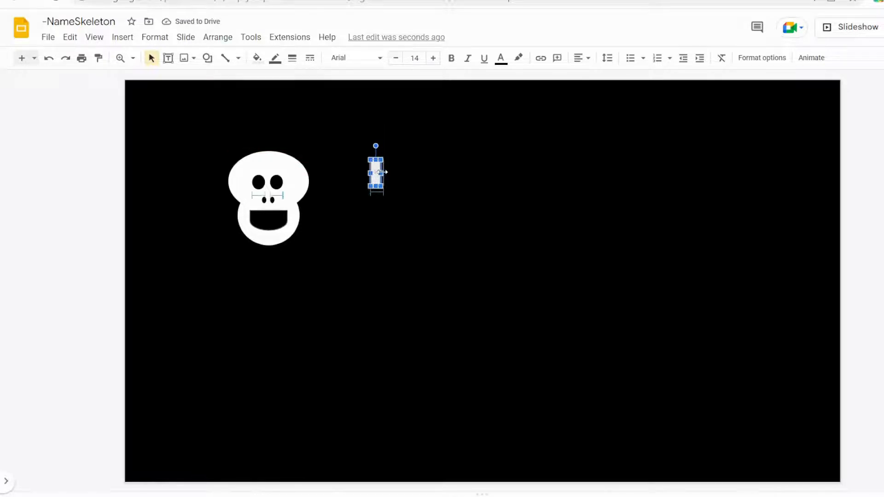
left_click_drag(379, 171, 377, 172)
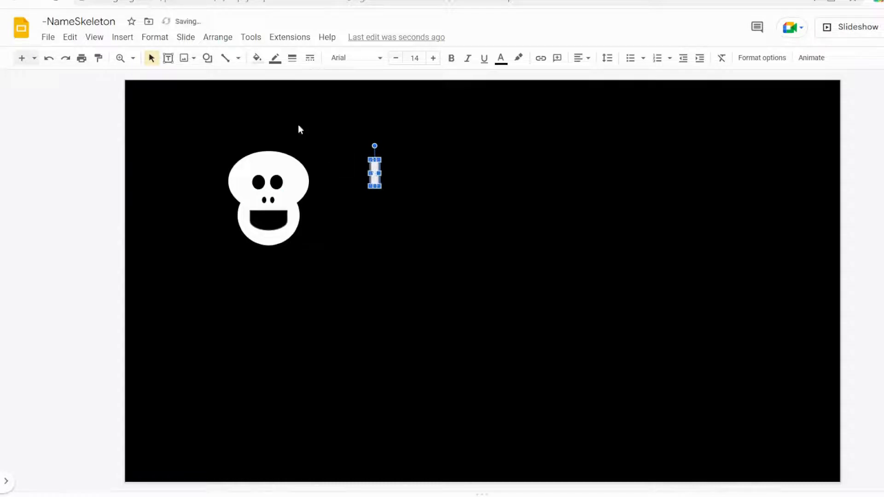
Make the small bar white with a transparent border and place it under the jaw as the neck.
left_click(256, 59)
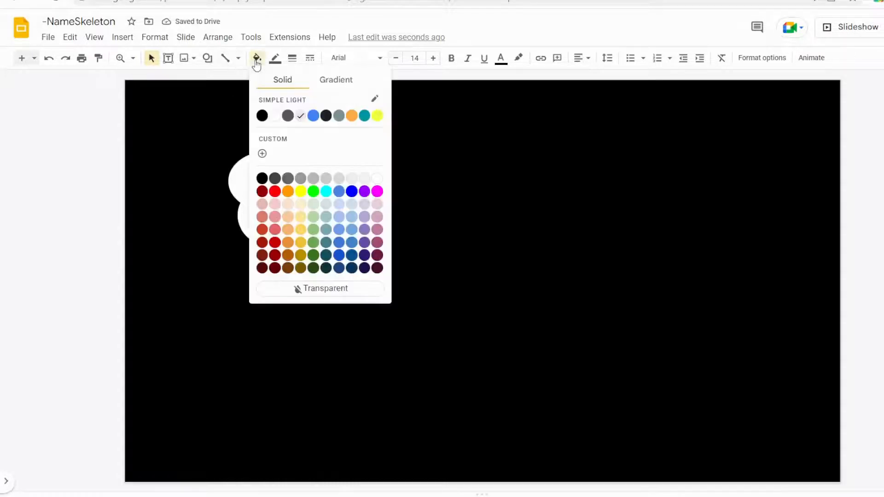
left_click(377, 179)
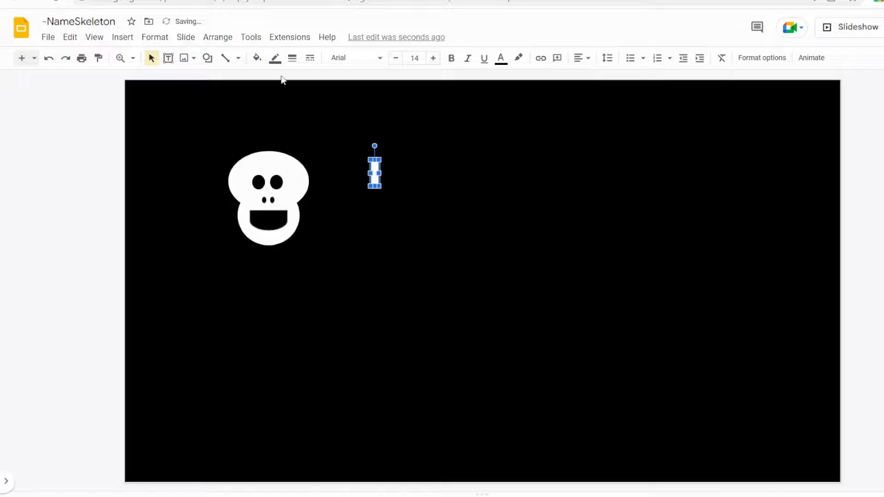
left_click(275, 59)
left_click(333, 267)
left_click_drag(372, 171, 268, 241)
left_click(322, 256)
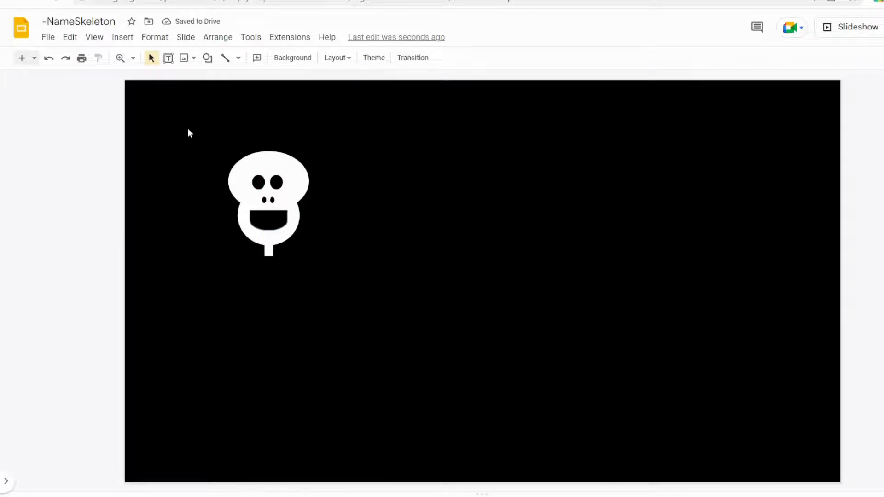
Group all the skull and neck shapes and move the group to the top centre of the slide.
left_click_drag(201, 124, 314, 285)
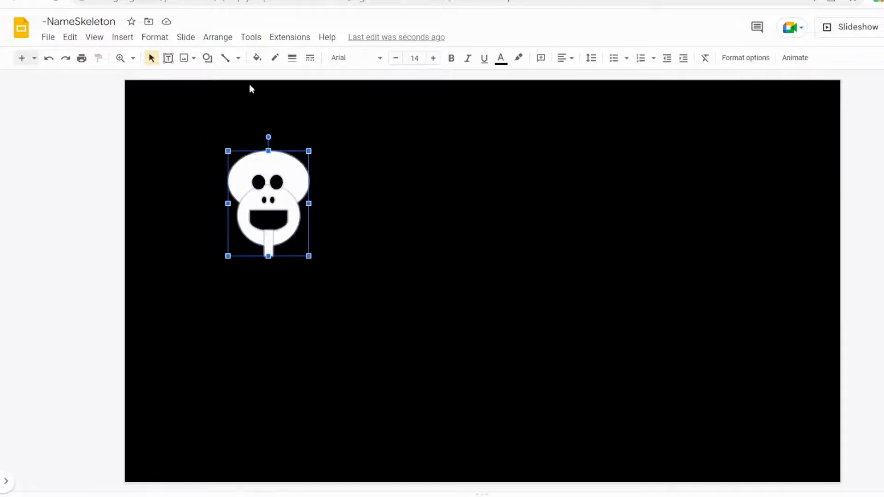
left_click(219, 37)
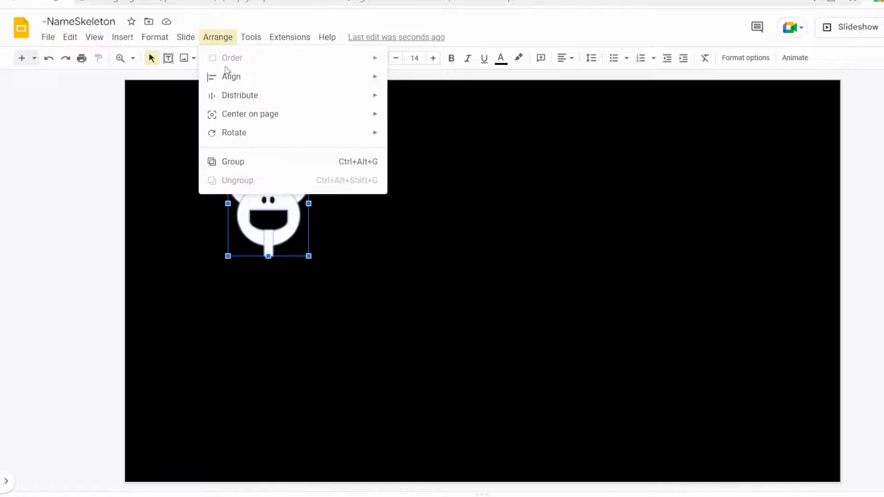
left_click(240, 163)
left_click(175, 170)
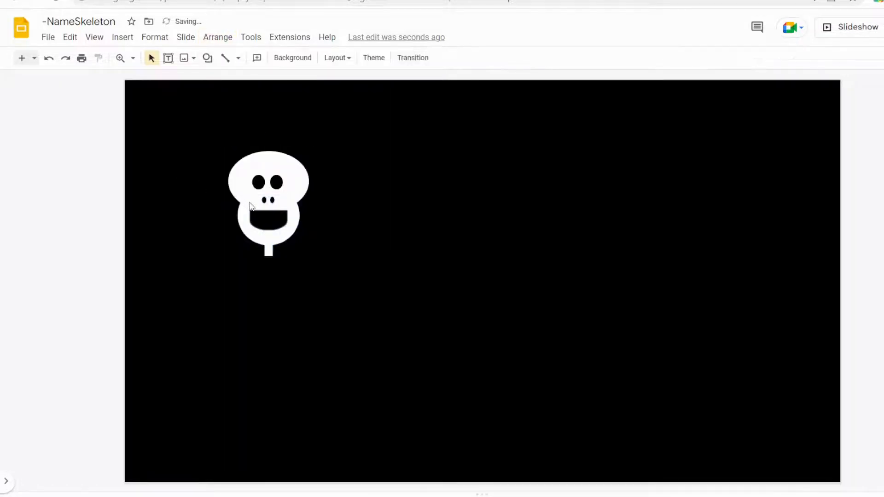
left_click_drag(257, 203, 440, 144)
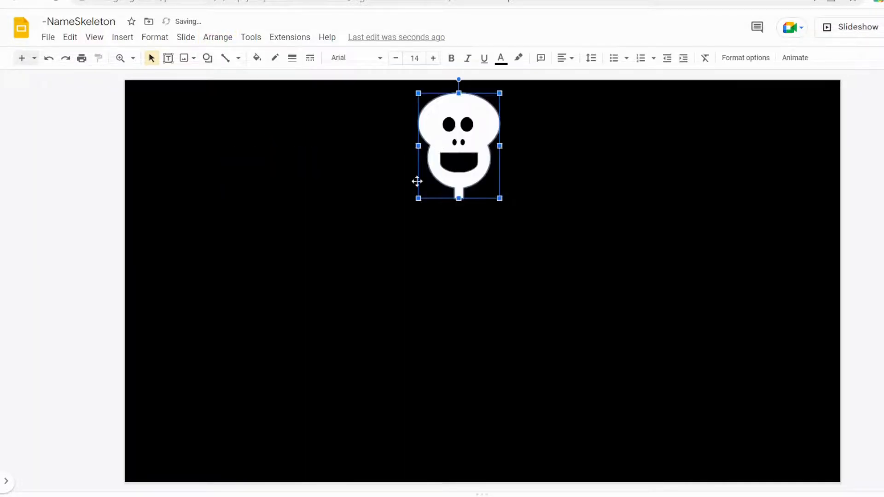
left_click(380, 234)
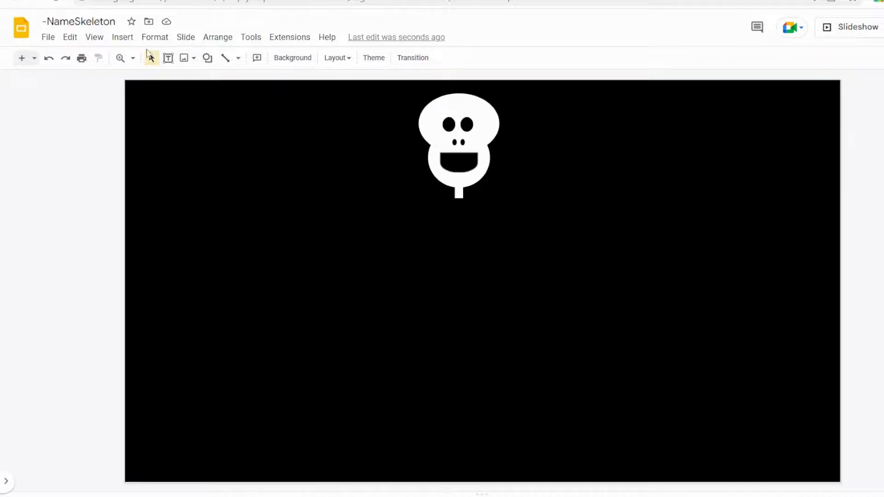
Insert word art reading "Name".
left_click(122, 40)
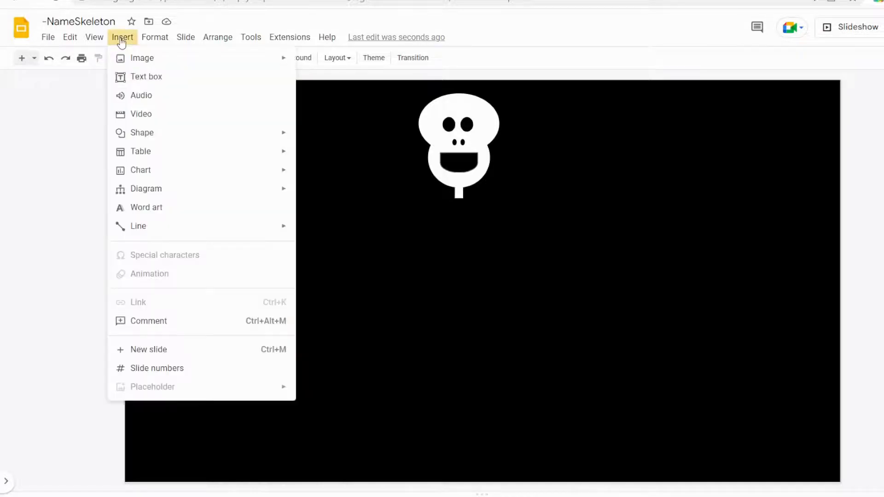
left_click(135, 211)
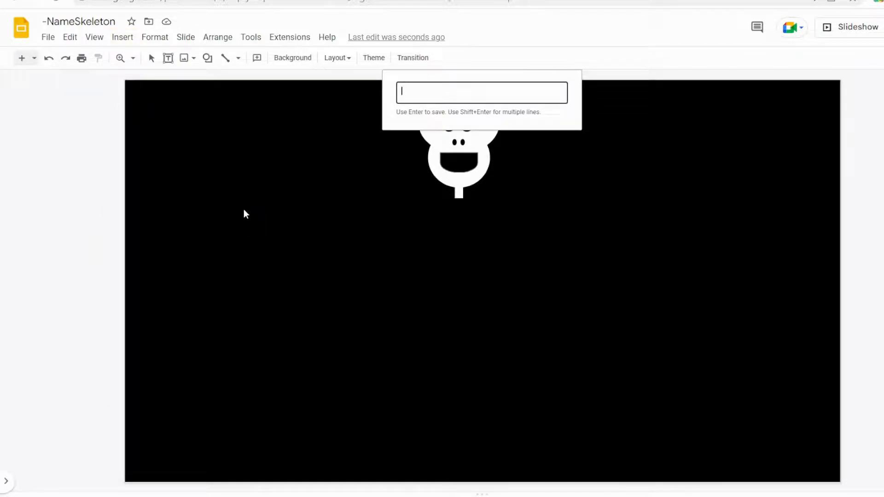
type("N")
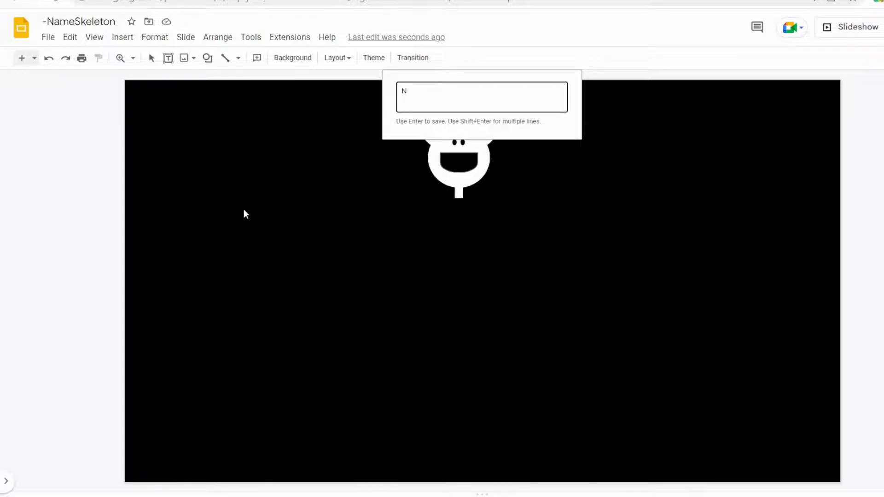
type("ame")
key("Return")
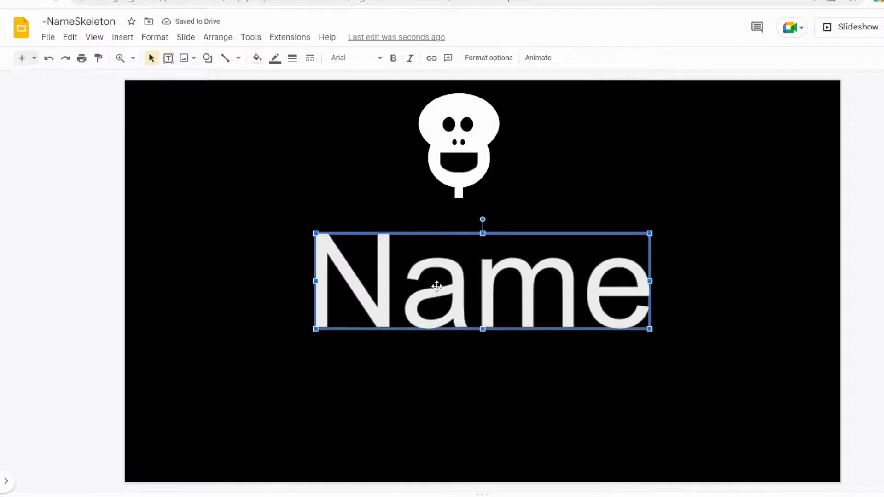
Fill the "Name" word art with white and set its font to Lobster.
left_click(257, 58)
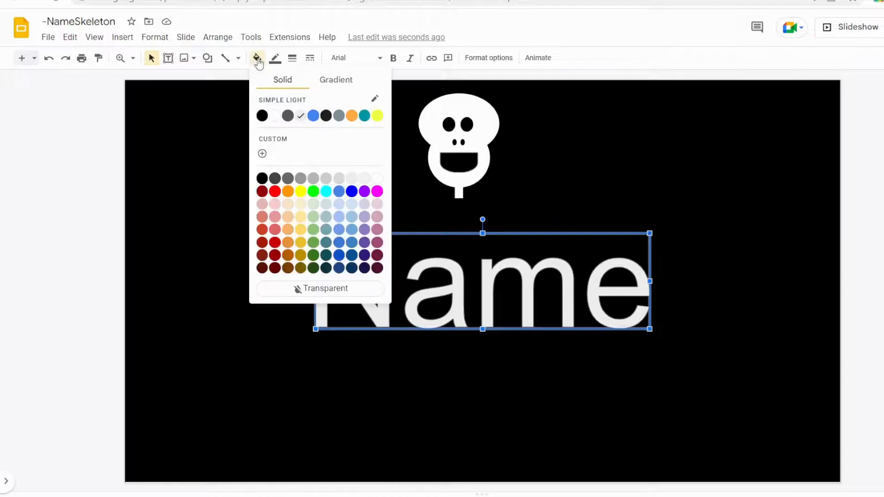
left_click(377, 179)
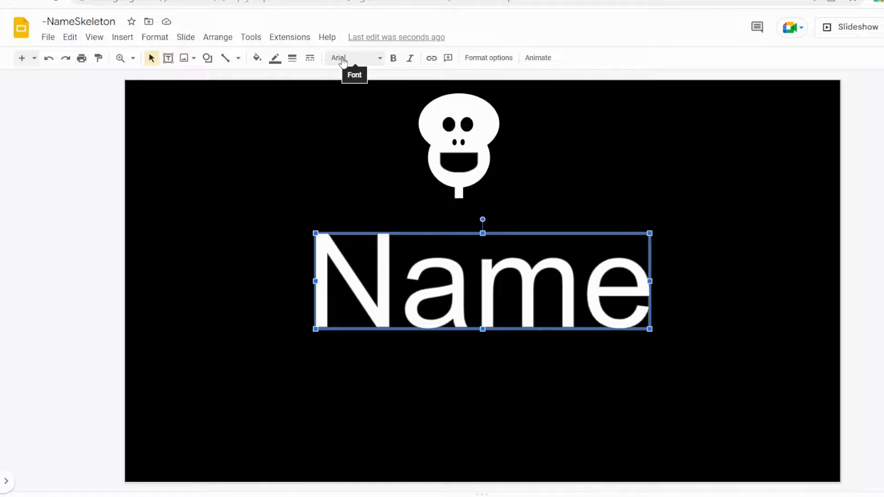
left_click(343, 61)
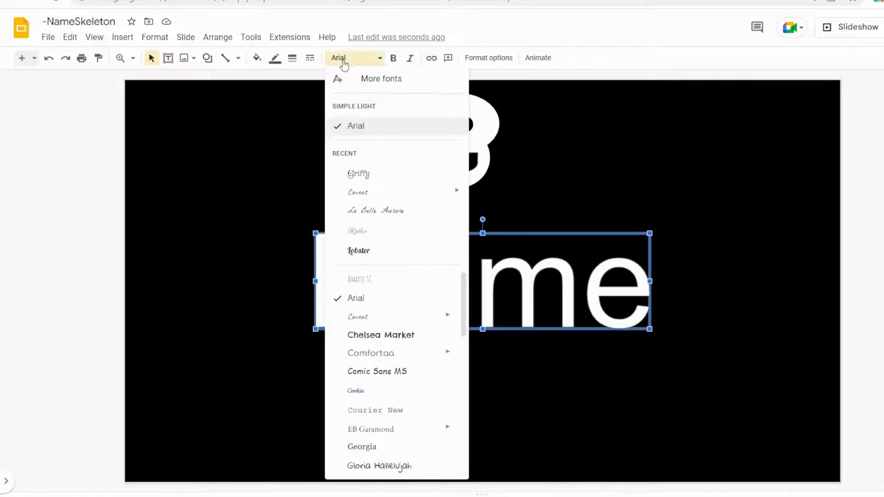
mouse_move(366, 198)
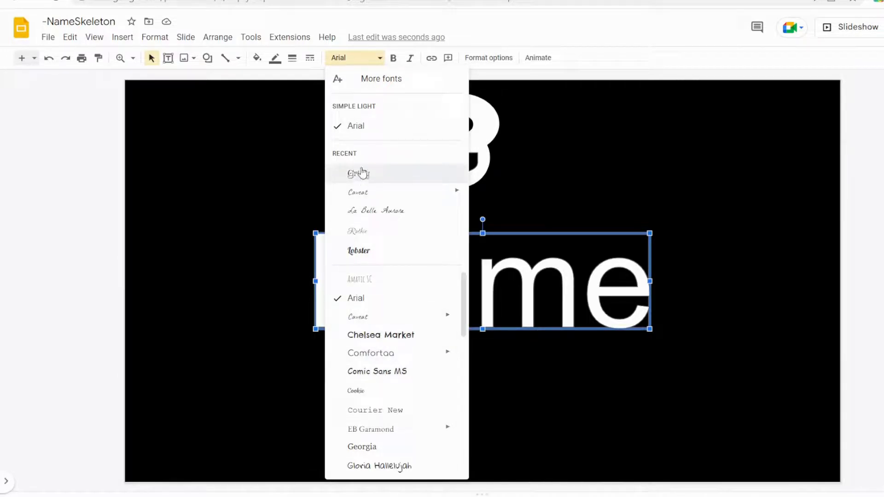
left_click(362, 252)
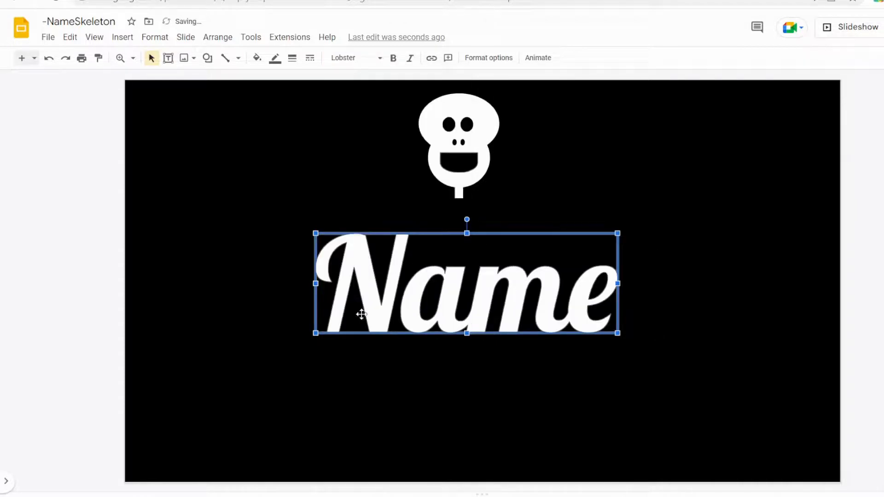
Rotate the "Name" word art 90 degrees counterclockwise and shrink it to a narrow vertical word, placed lower left of the skull.
left_click_drag(461, 311, 308, 324)
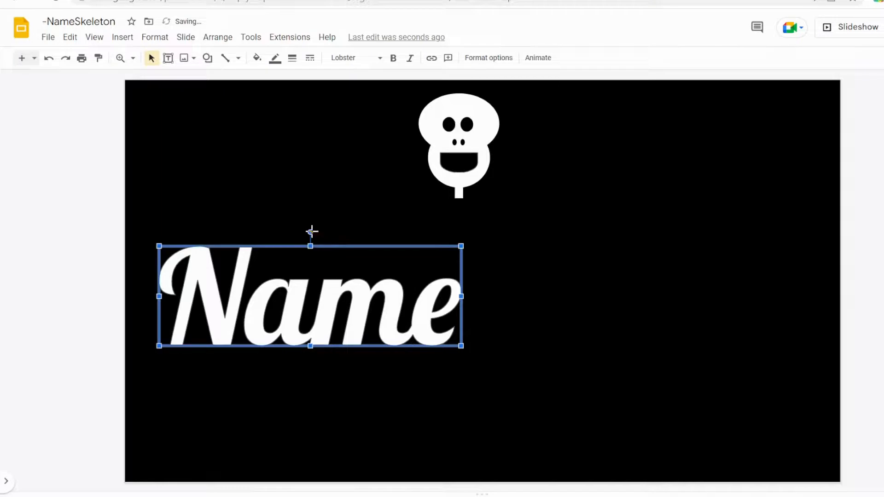
left_click_drag(311, 231, 160, 297)
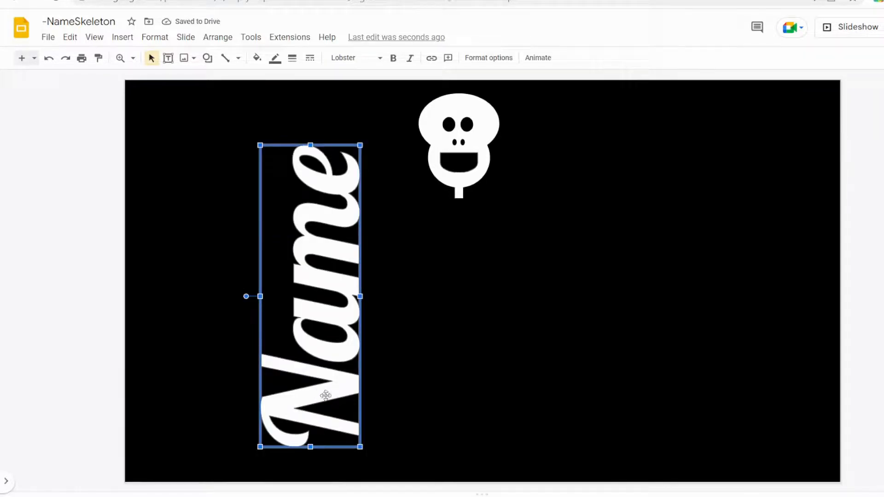
left_click_drag(362, 296, 326, 293)
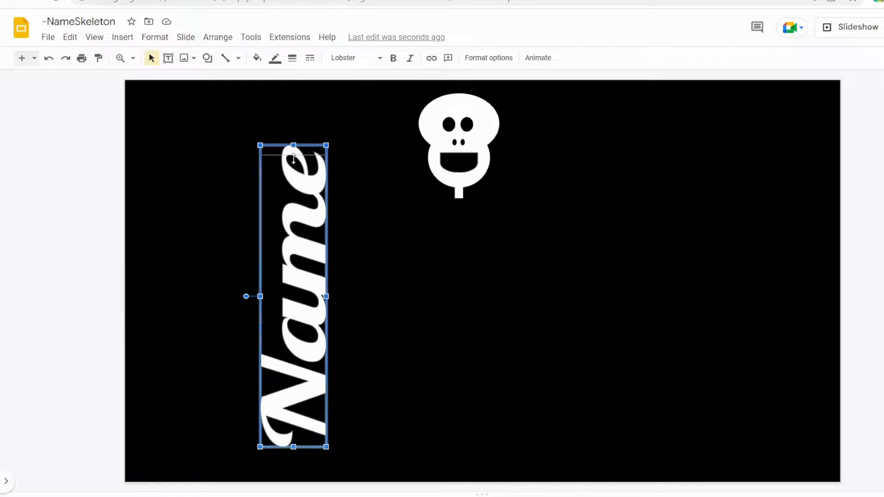
left_click_drag(294, 144, 302, 286)
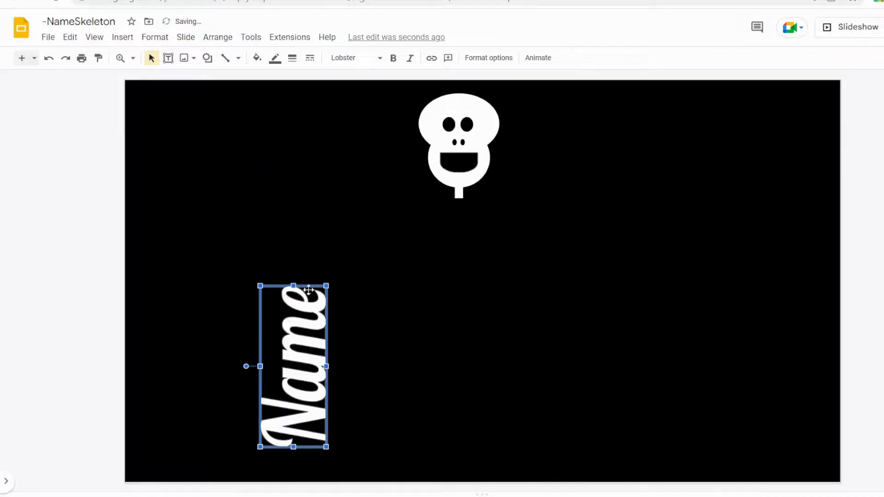
left_click_drag(324, 367, 302, 366)
left_click_drag(284, 295, 277, 244)
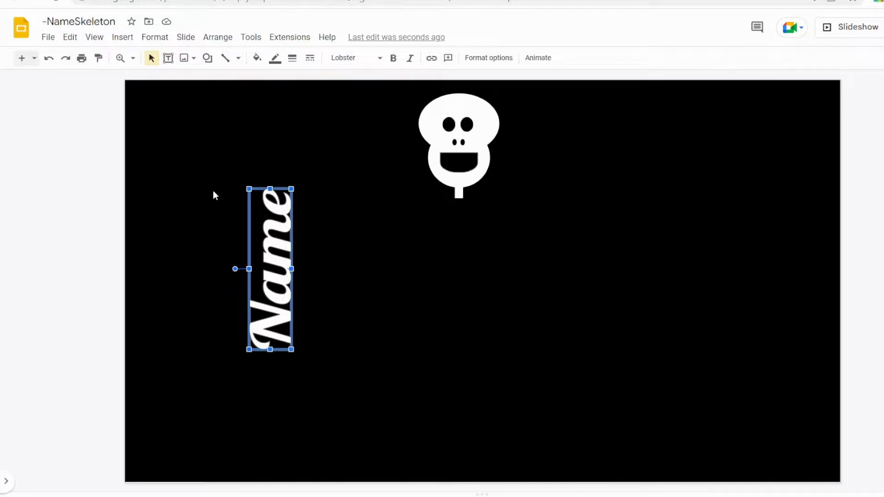
Duplicate the vertical "Name" word art and flip the copy horizontally.
key("ctrl+d")
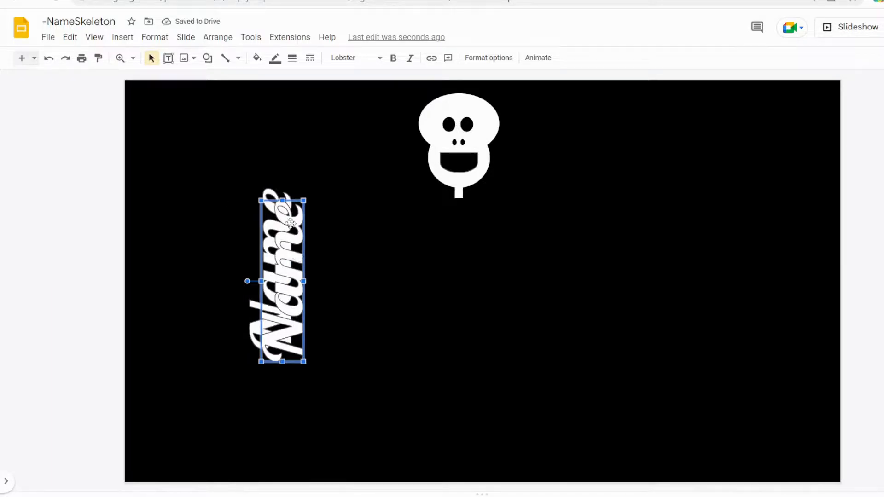
left_click(225, 41)
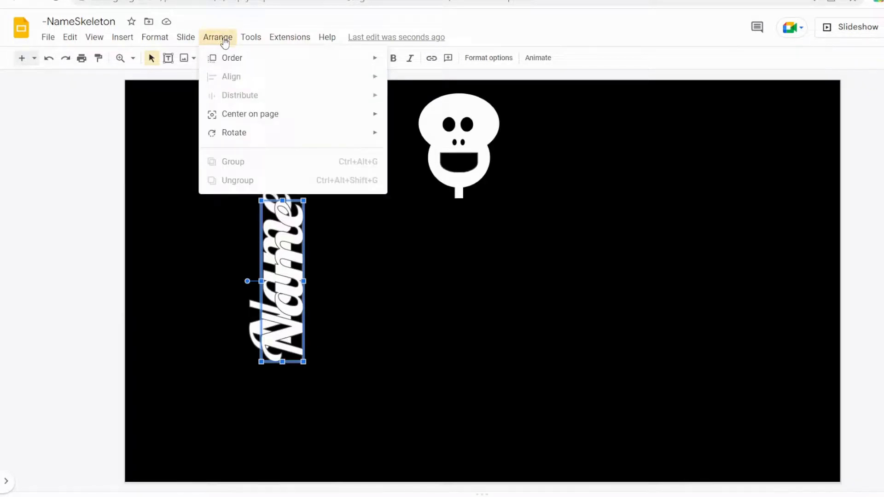
mouse_move(232, 137)
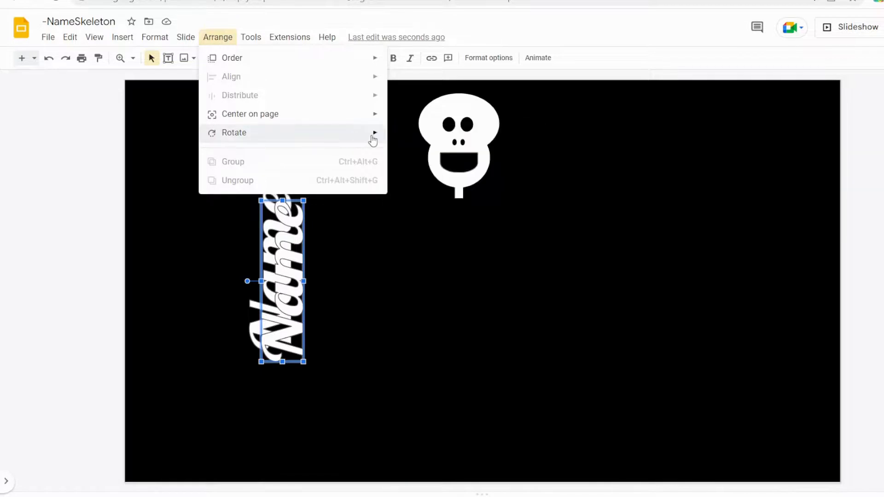
left_click(405, 174)
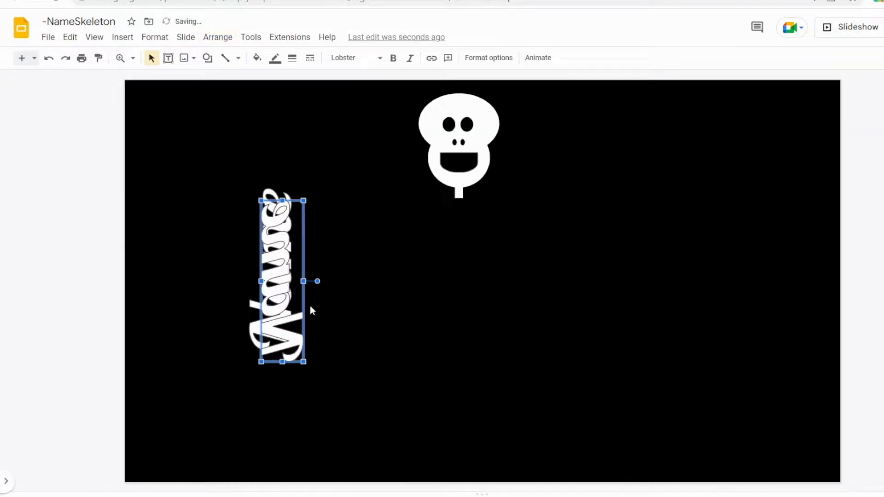
Nudge the mirrored copy up level with the original and right until the two words meet along their baselines.
key("Up")
key("Up")
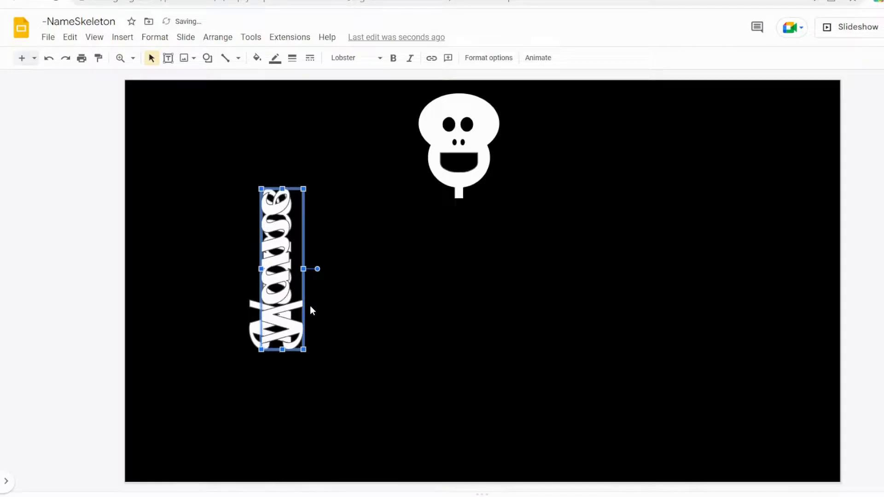
key("Right")
key("Right")
key("Right")
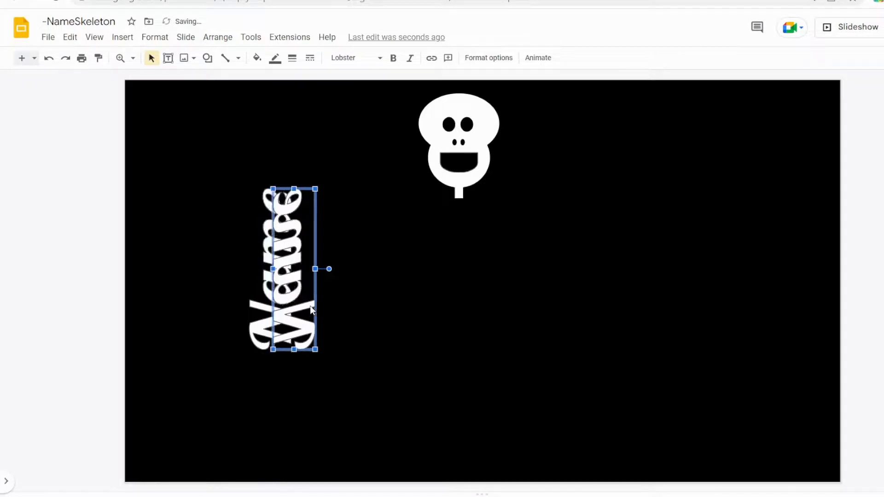
key("Right")
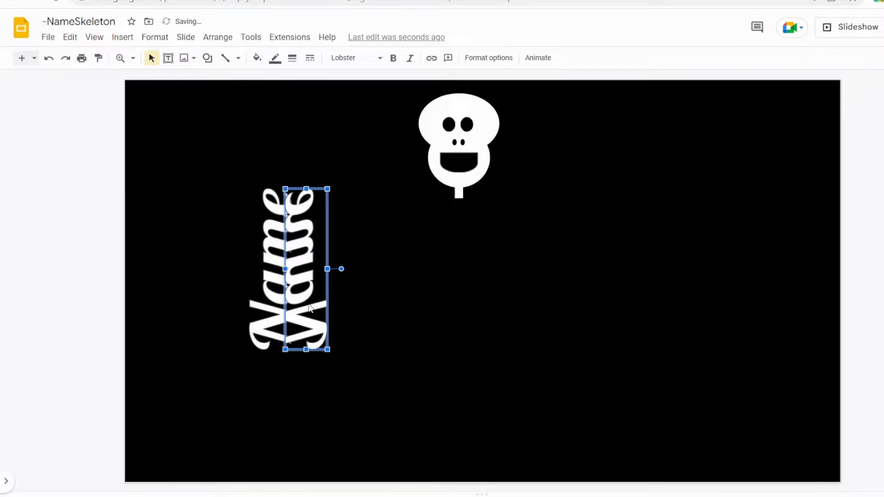
Nudge the mirrored "Name" copy right until the two vertical words no longer overlap and just touch along their baselines.
left_click(226, 231)
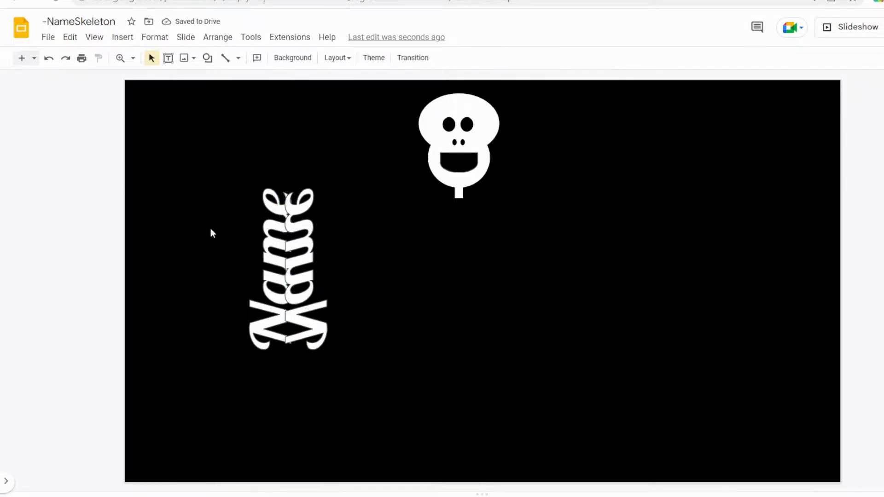
left_click(310, 269)
key("Right")
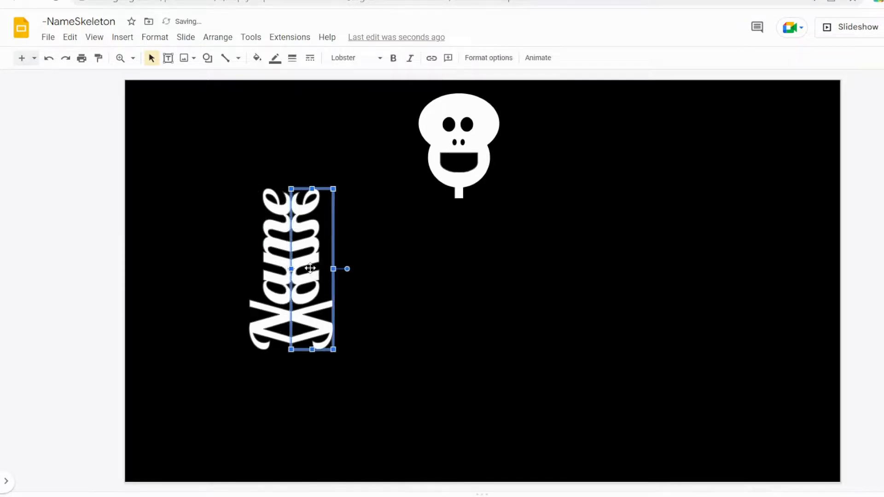
left_click(189, 225)
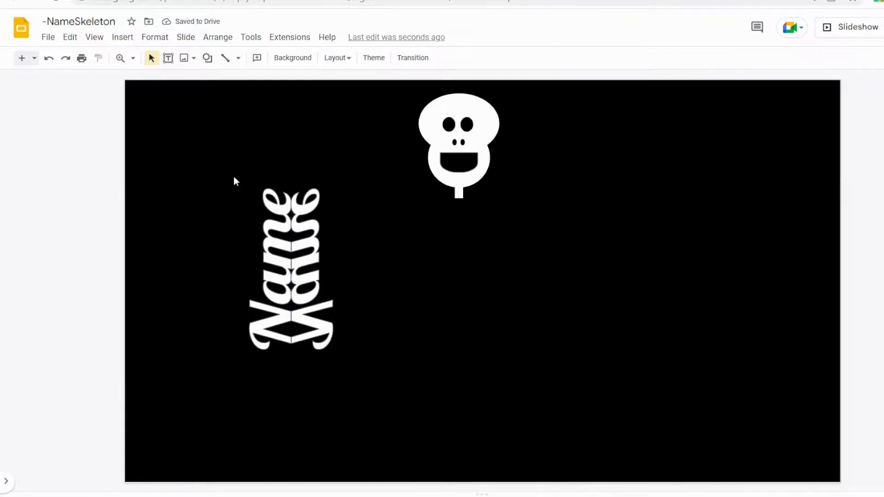
Group the two mirrored "Name" words and move the group beneath the skull, centered on the neck as a rib cage.
left_click_drag(234, 176, 345, 368)
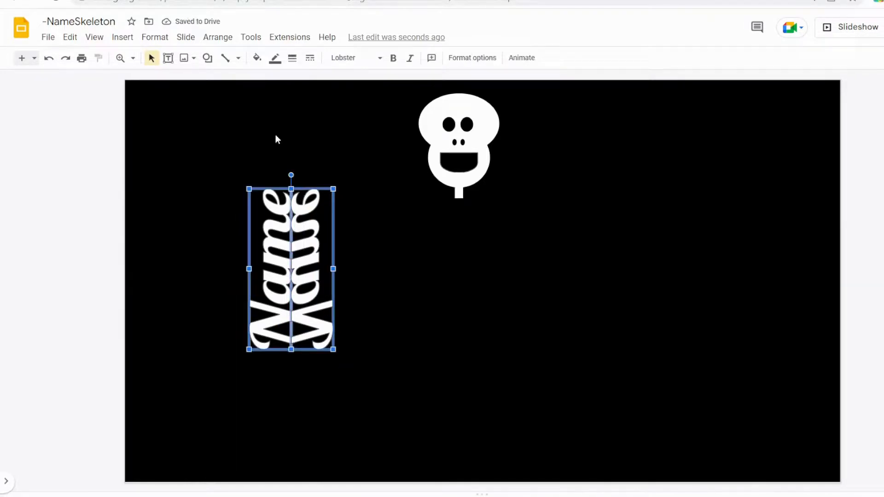
left_click(214, 38)
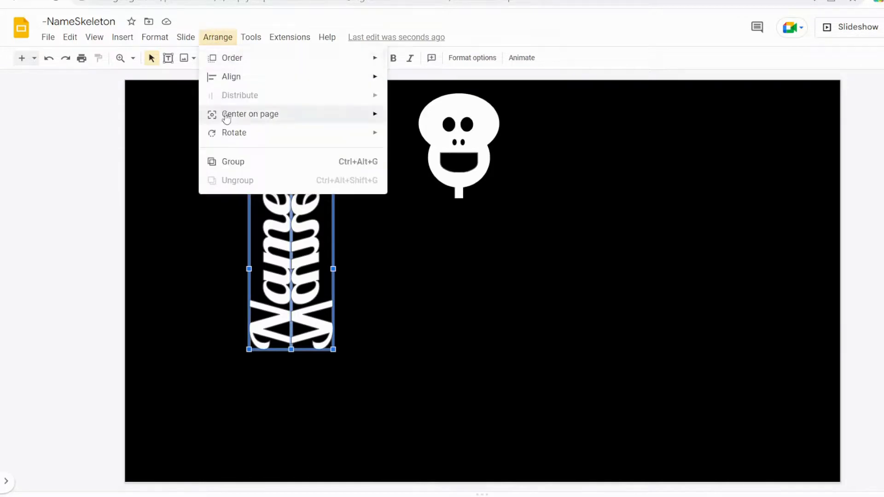
left_click(242, 165)
left_click_drag(298, 260, 464, 267)
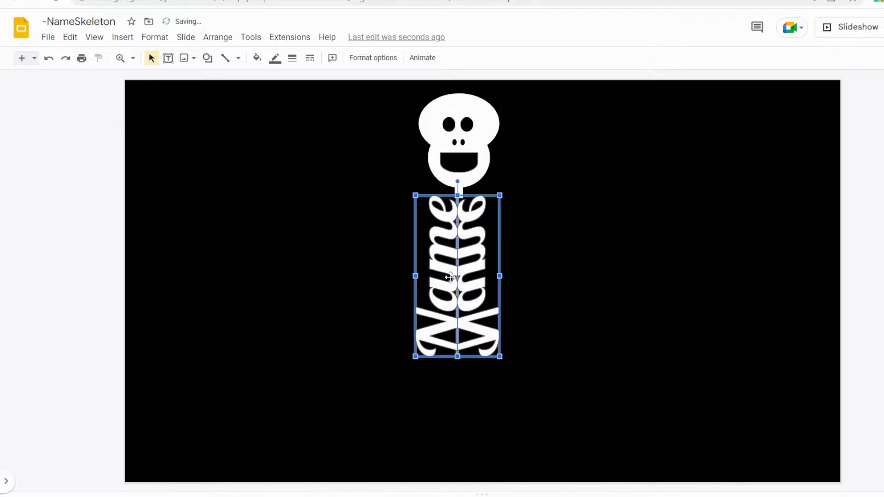
left_click(292, 323)
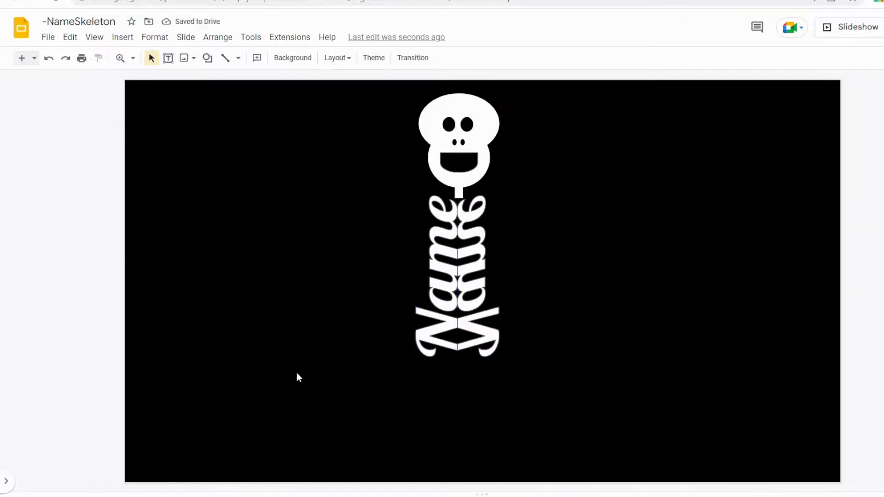
left_click_drag(464, 276, 465, 268)
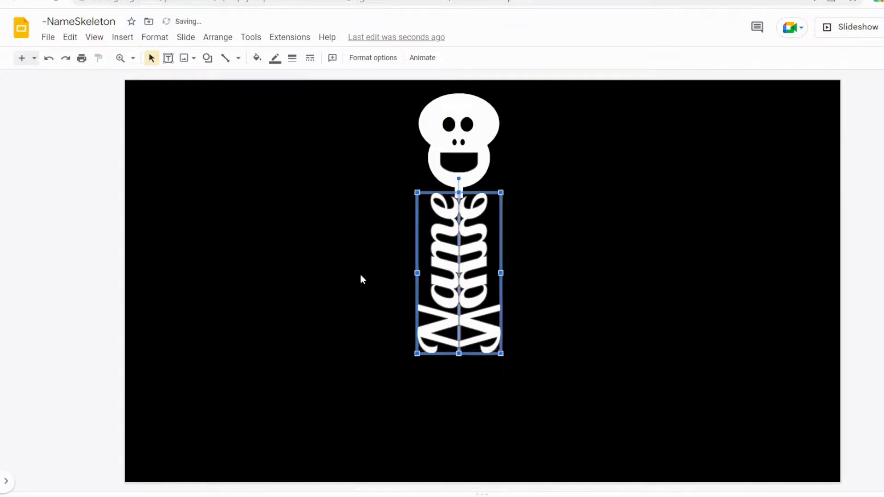
left_click(271, 285)
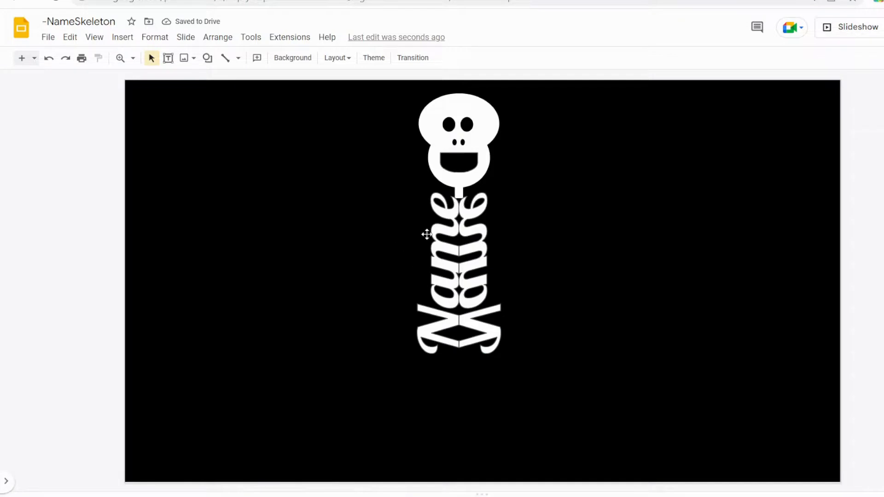
Copy one "Name" word from the rib cage, move the copy left of the torso and rotate it clockwise to a diagonal slant.
left_click(443, 252)
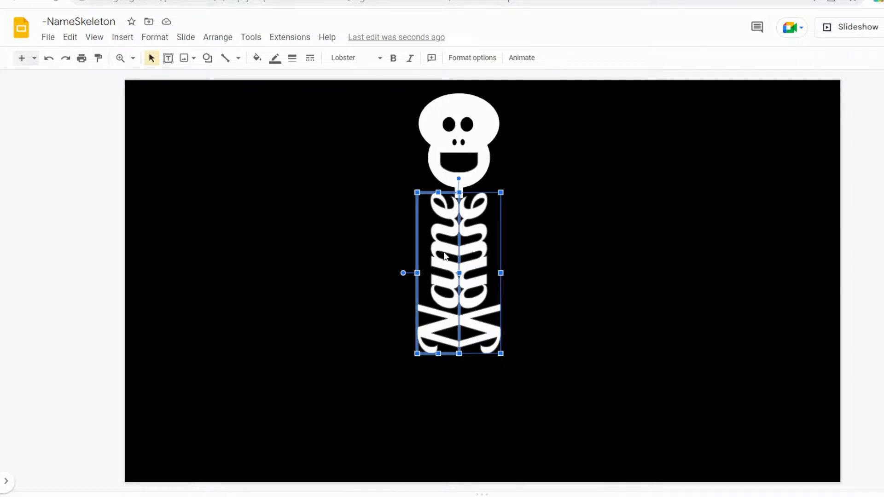
key("ctrl+v")
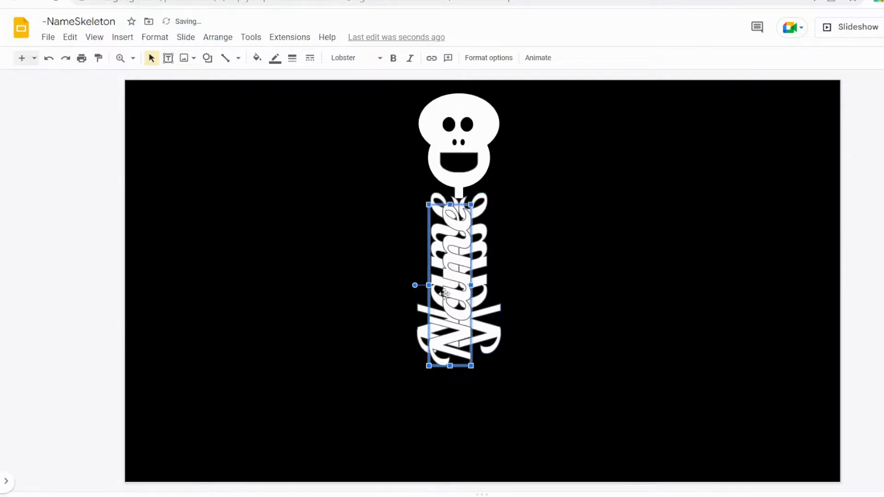
left_click_drag(459, 294, 332, 292)
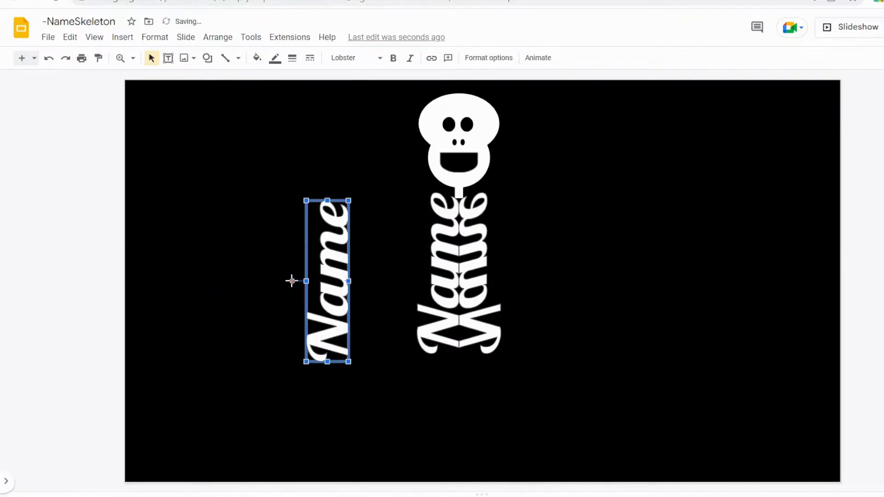
left_click_drag(293, 281, 275, 248)
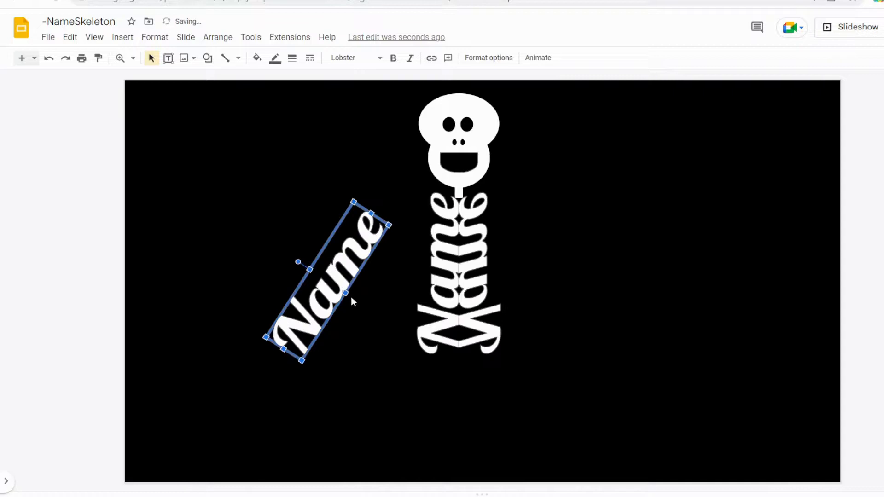
Shrink the slanted "Name" word to arm size and attach its upper end to the left shoulder of the rib cage.
left_click_drag(344, 293, 361, 209)
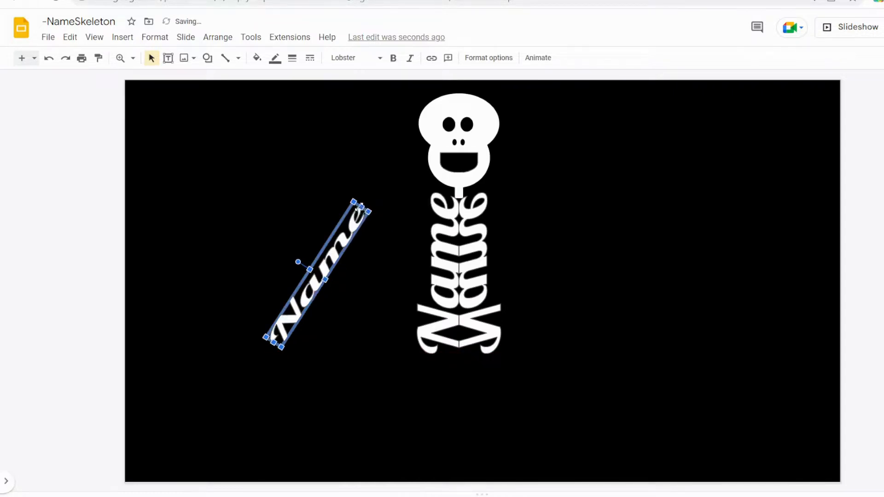
key("ctrl+z")
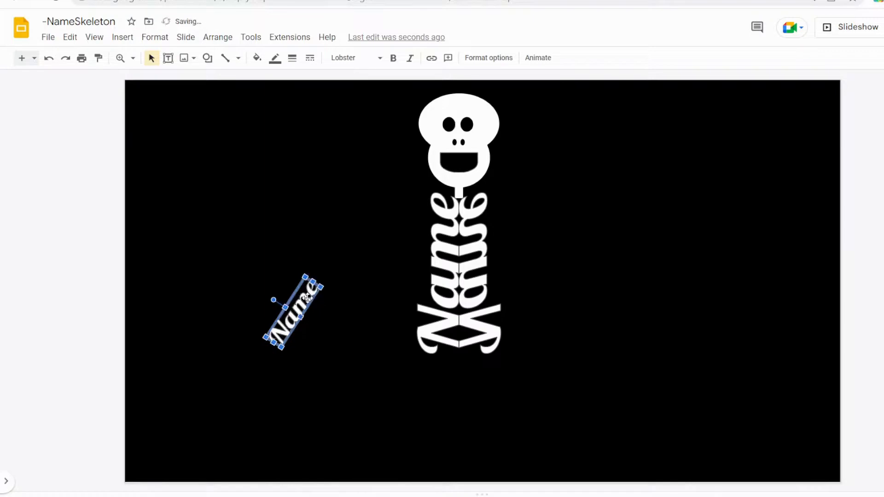
left_click_drag(310, 295, 423, 208)
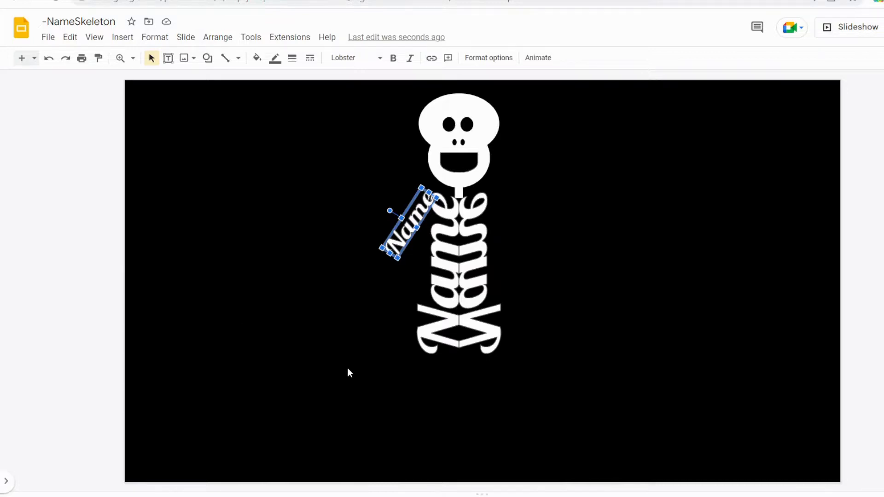
Duplicate the left arm word and place the copy at the right shoulder, rotated to slant down and outward.
key("ctrl+d")
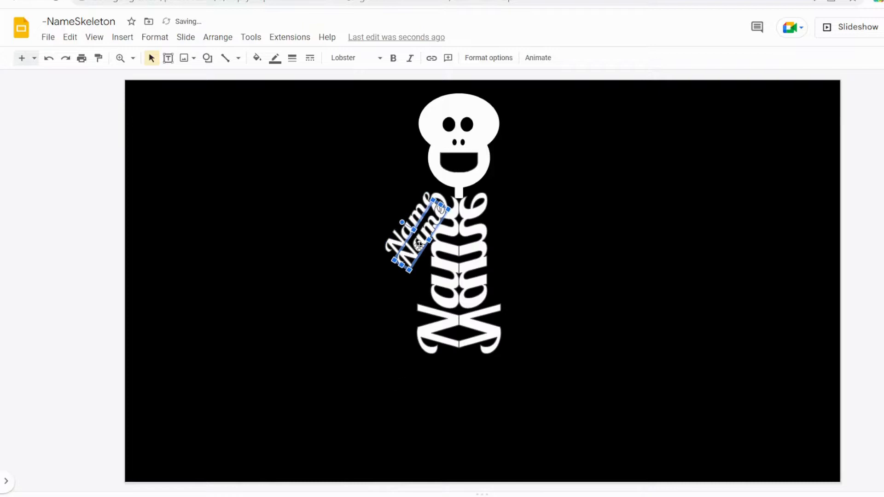
left_click_drag(419, 244, 506, 222)
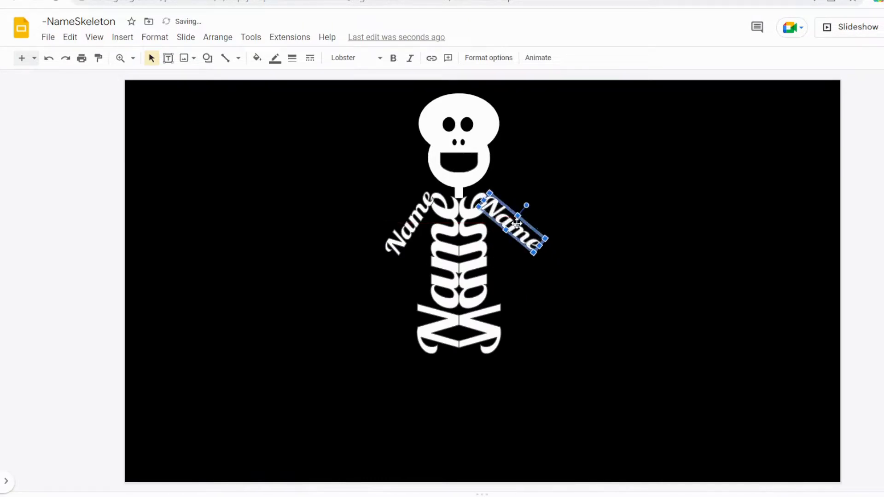
left_click(578, 226)
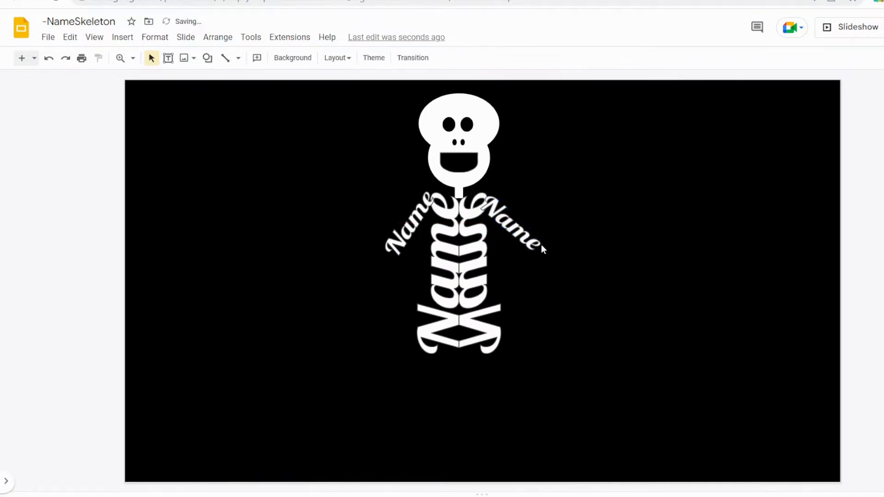
Add two legs below the rib cage from copies of the left arm word, slanting outward in opposite directions.
left_click(412, 226)
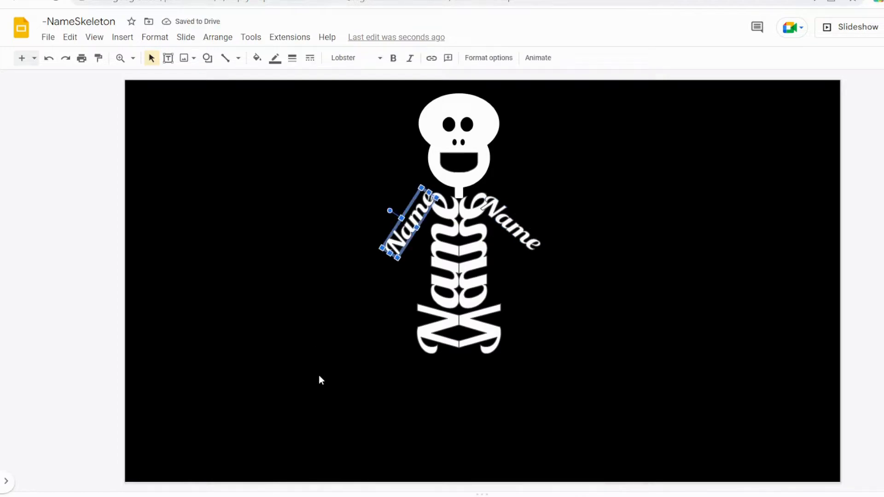
key("ctrl+d")
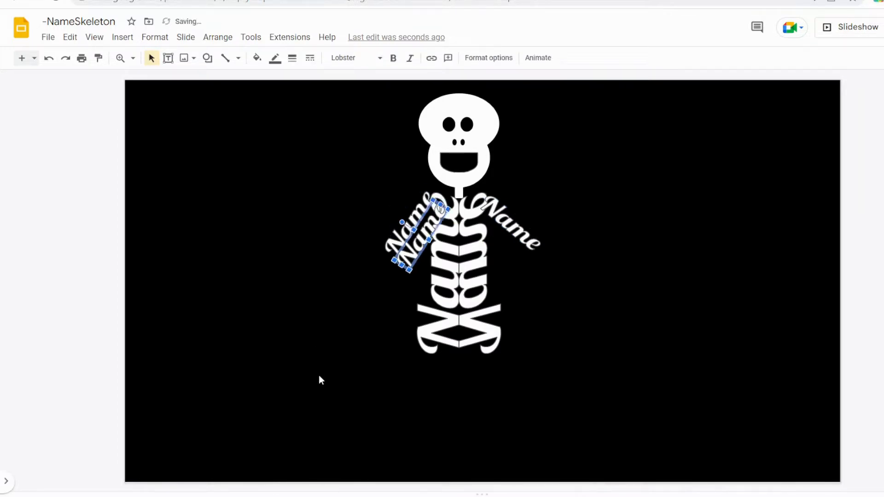
left_click_drag(421, 234, 419, 387)
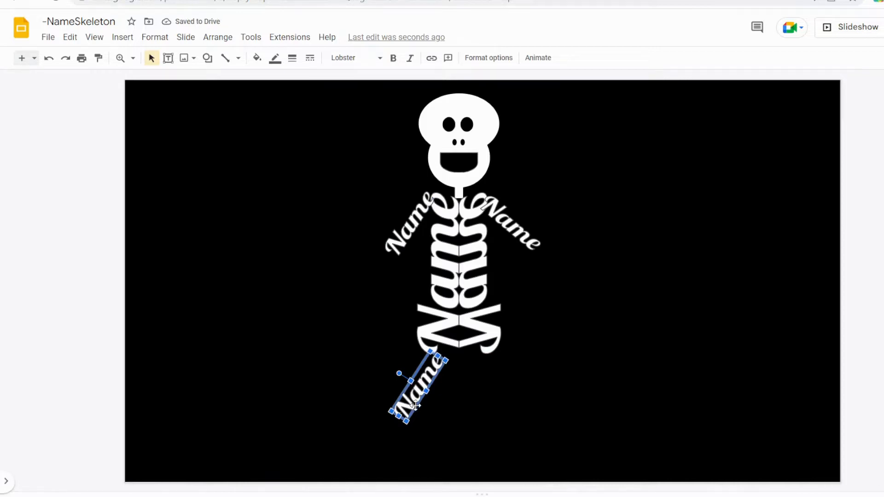
key("ctrl+d")
left_click_drag(429, 390, 505, 383)
left_click(569, 390)
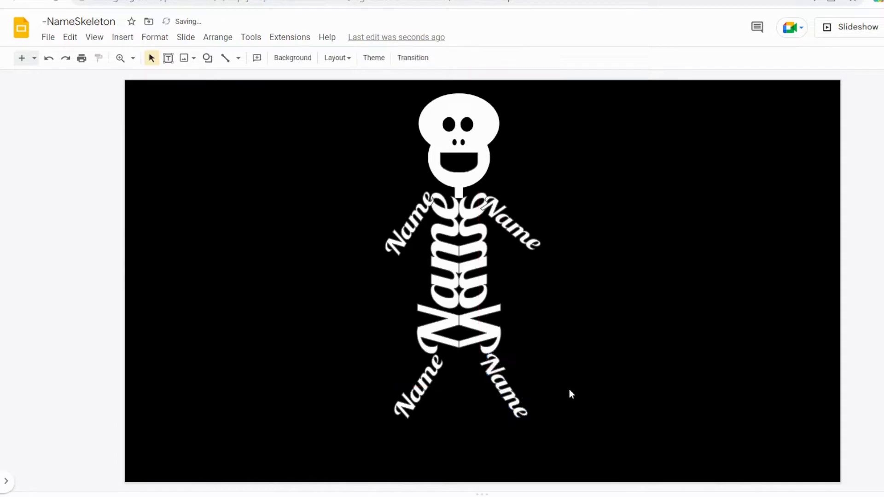
Shift the right leg word slightly right and up against the lower right end of the rib cage.
left_click(504, 384)
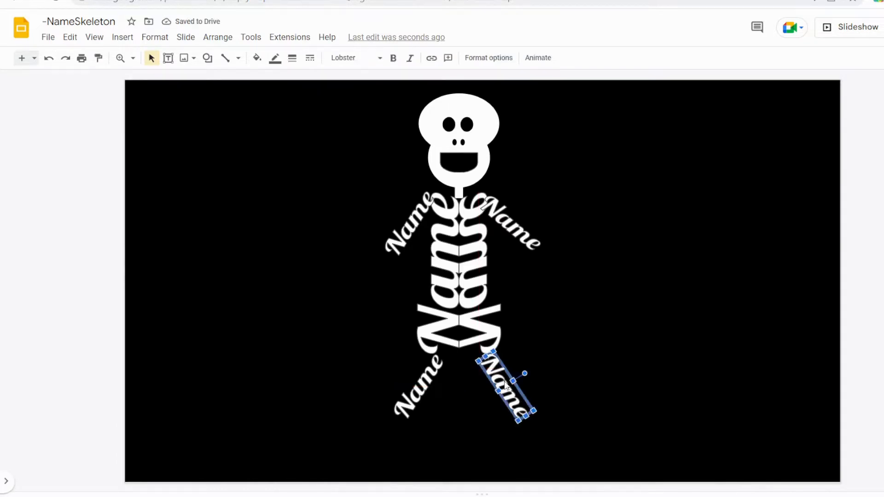
left_click_drag(505, 385, 506, 387)
left_click(576, 384)
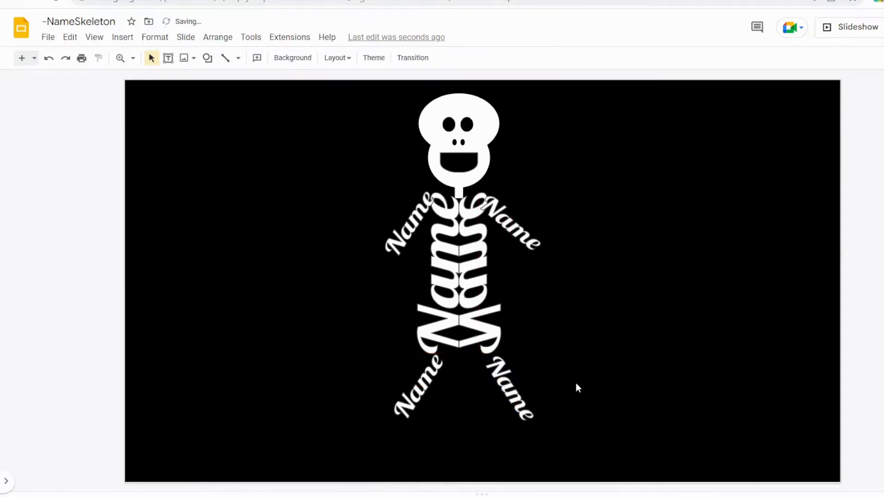
left_click(505, 381)
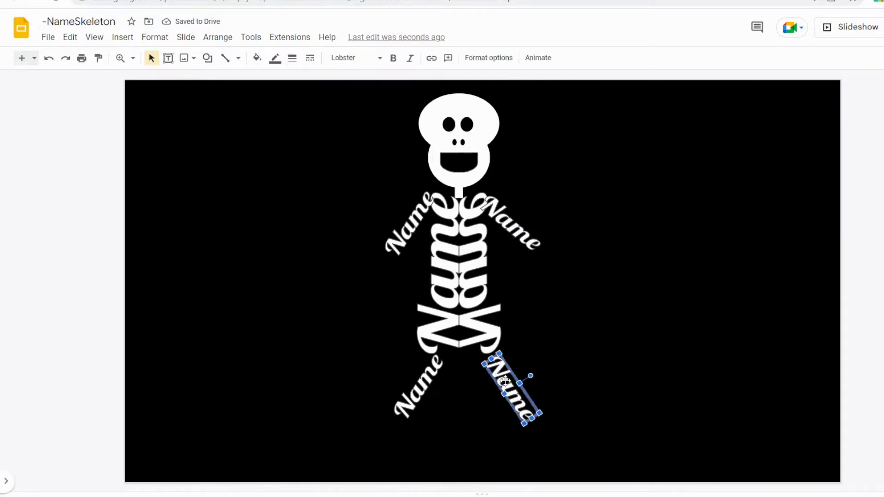
left_click_drag(505, 382, 504, 375)
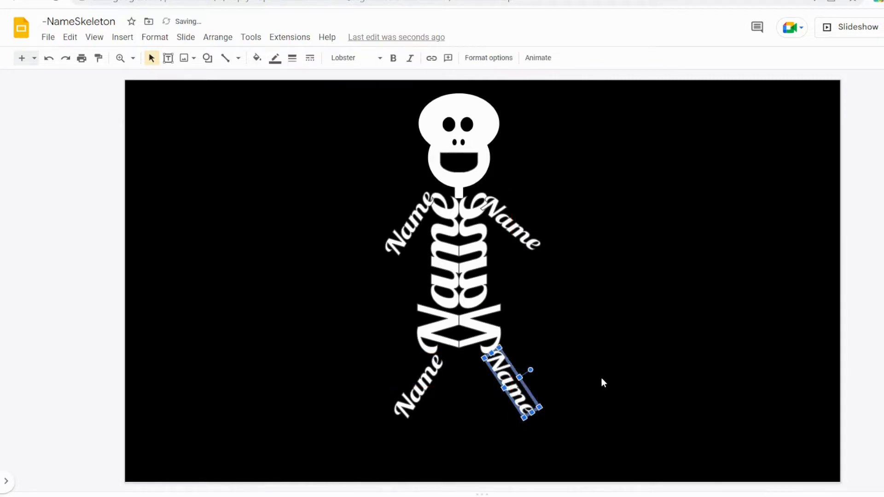
left_click(602, 379)
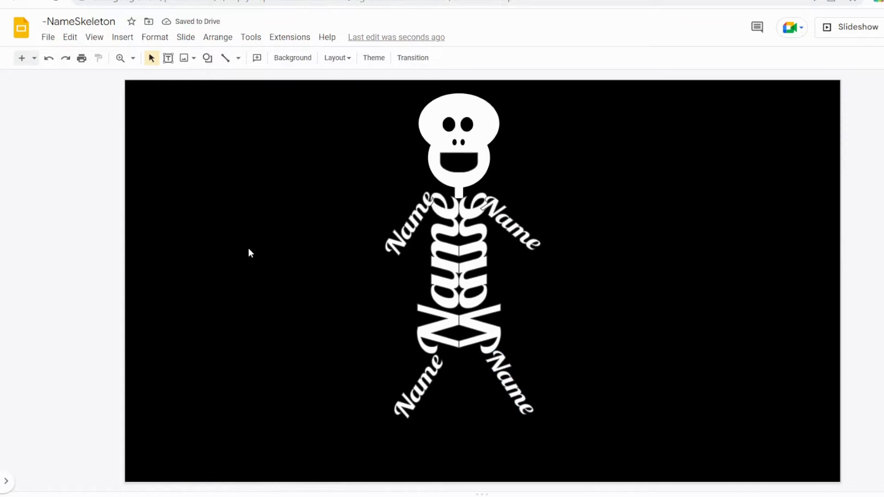
Shorten the rib cage group from its lower edge and move both leg words up to meet it.
left_click(442, 304)
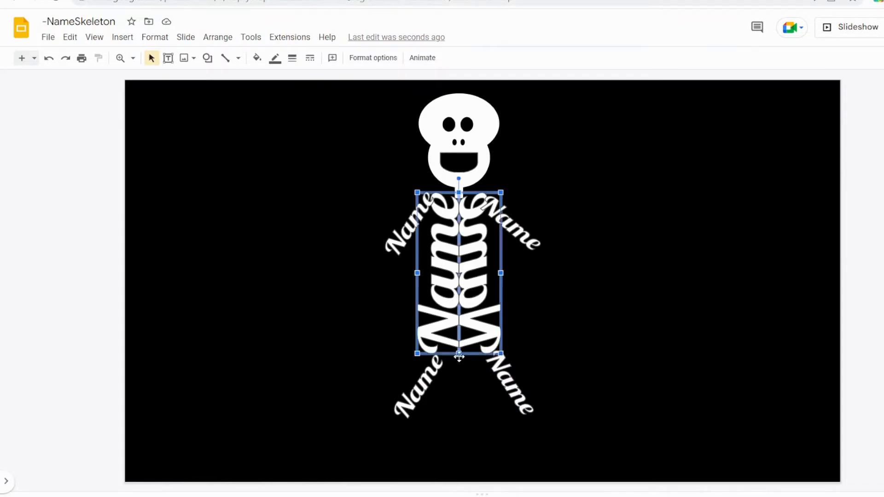
left_click_drag(459, 354, 459, 337)
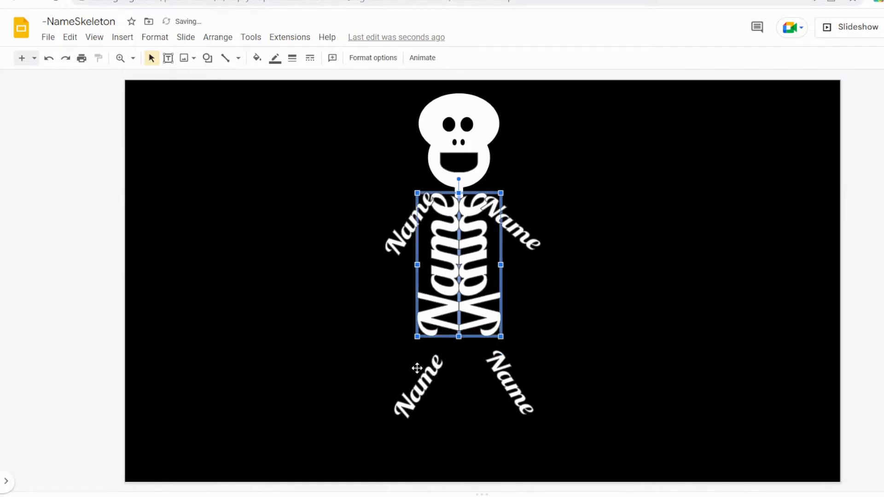
left_click_drag(417, 368, 425, 364)
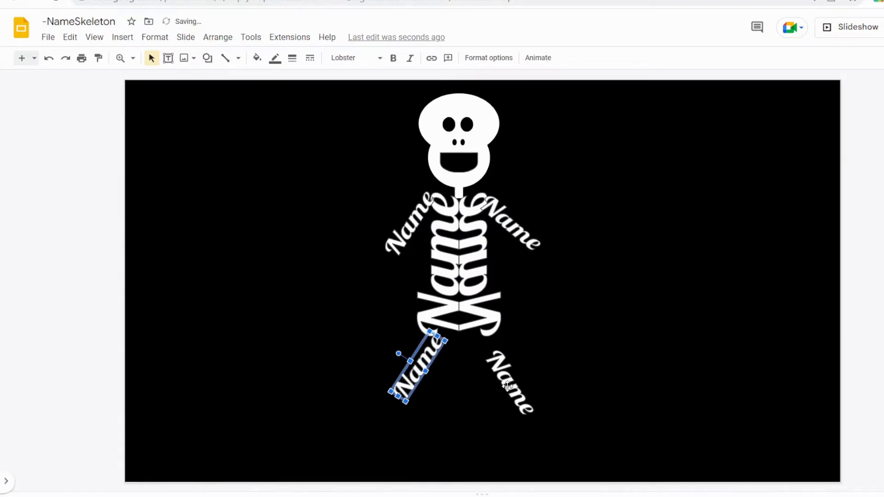
left_click_drag(507, 386, 502, 367)
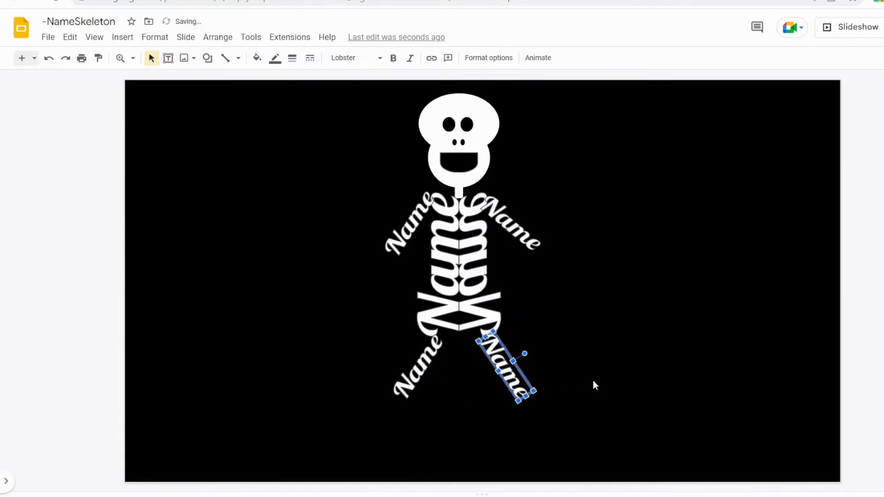
left_click(594, 383)
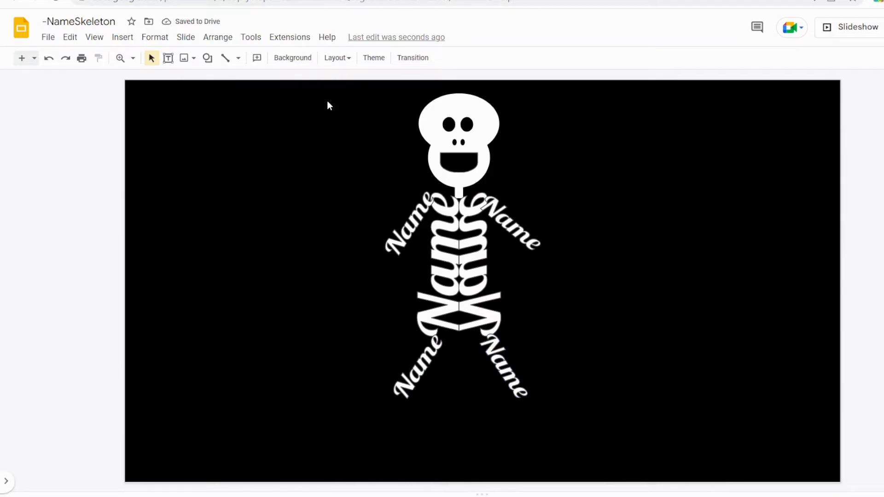
Group the skull, rib cage, arms and legs into one object and move the skeleton left and slightly down on the slide.
left_click_drag(327, 101, 581, 419)
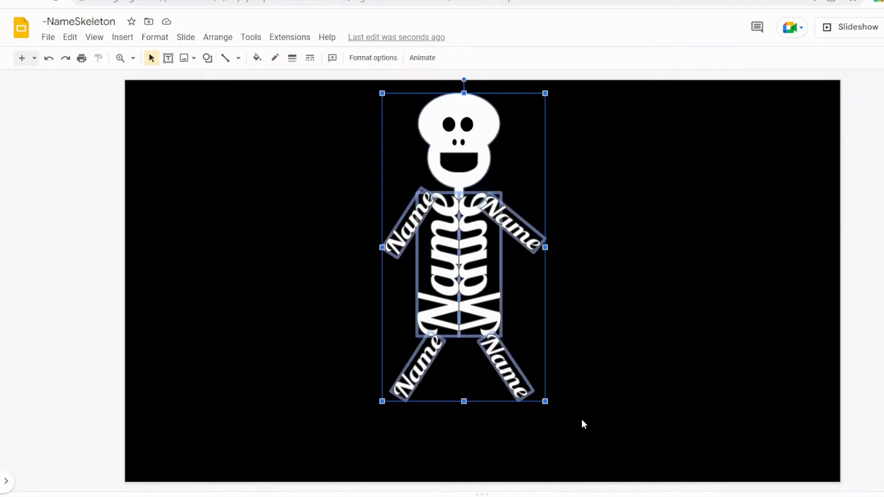
left_click(214, 41)
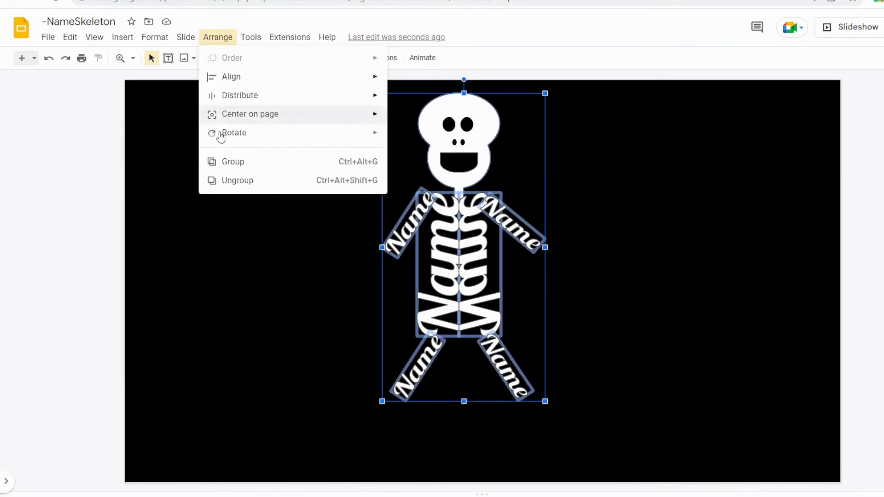
left_click(231, 162)
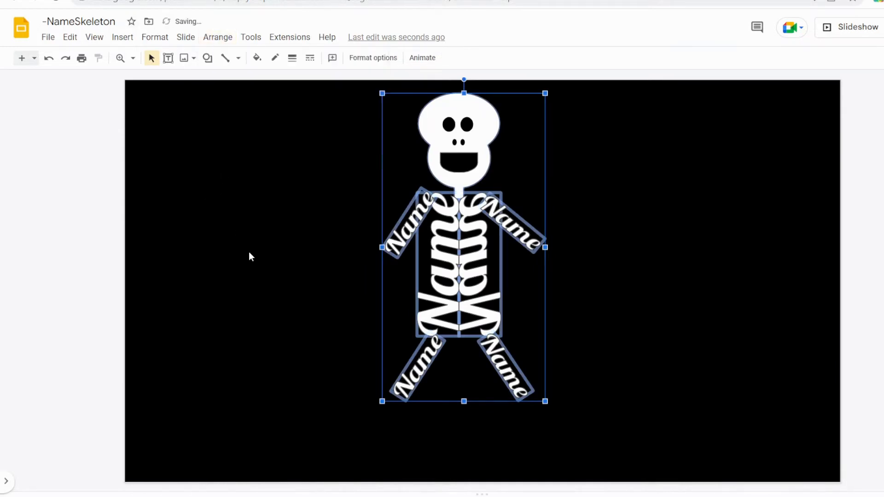
left_click(249, 252)
left_click(461, 265)
left_click_drag(460, 266, 363, 288)
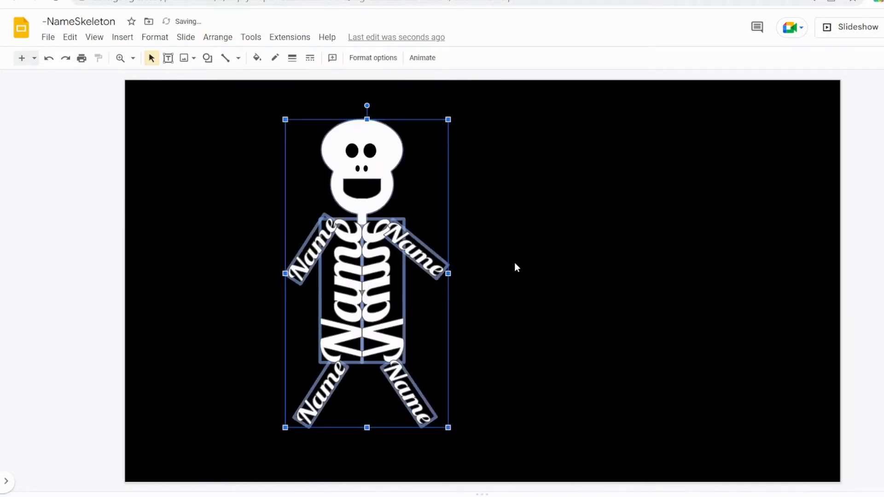
Duplicate the skeleton group, scale the copy down to about three-quarters size and place it beside the original, to its right.
key("ctrl+d")
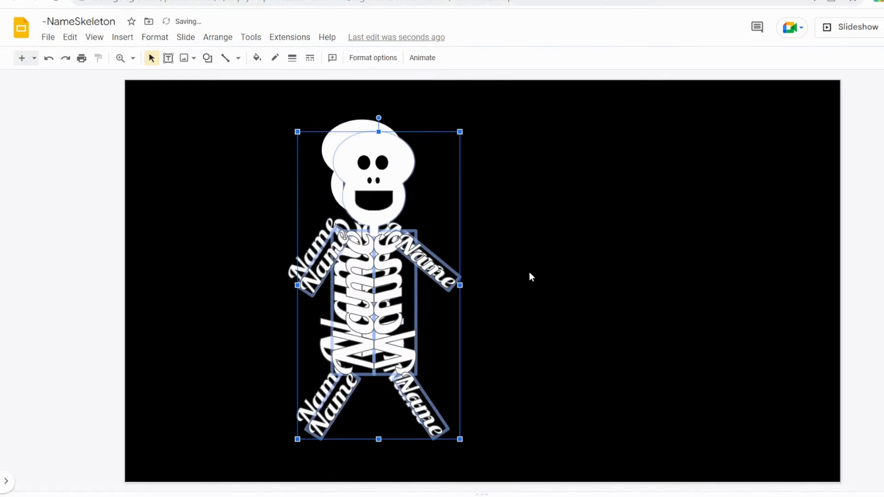
left_click_drag(382, 295, 555, 312)
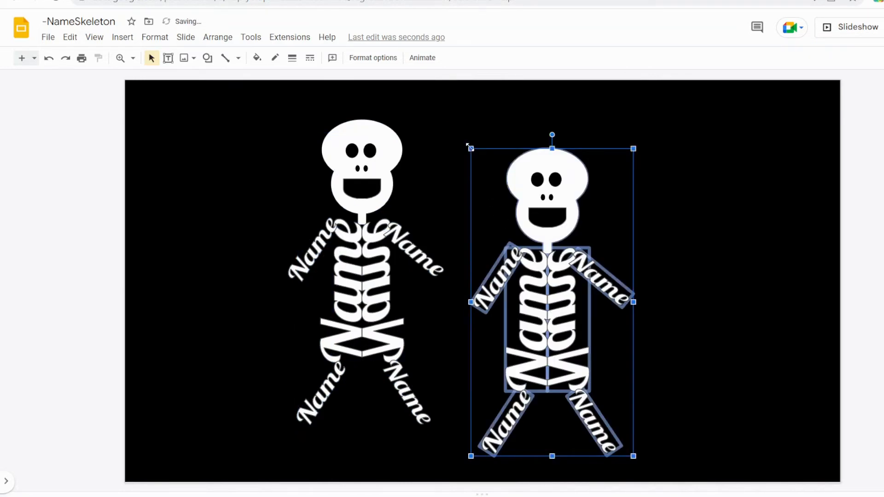
left_click_drag(471, 148, 515, 229)
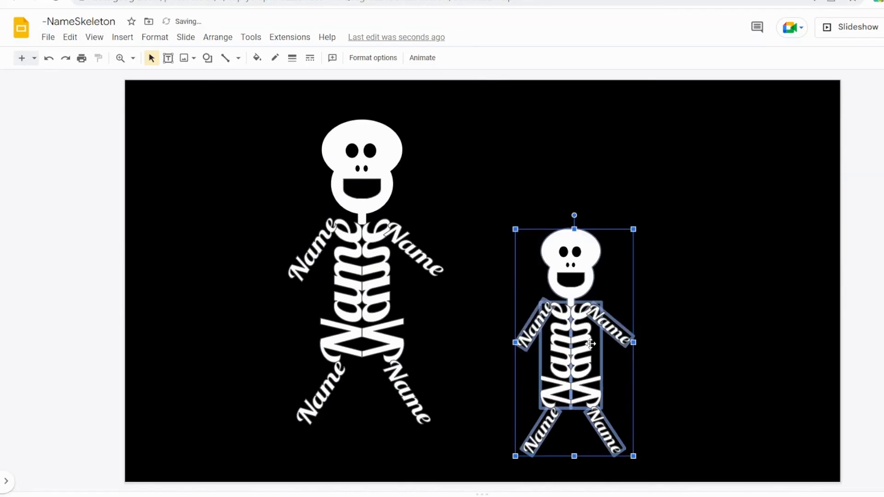
left_click_drag(591, 343, 571, 318)
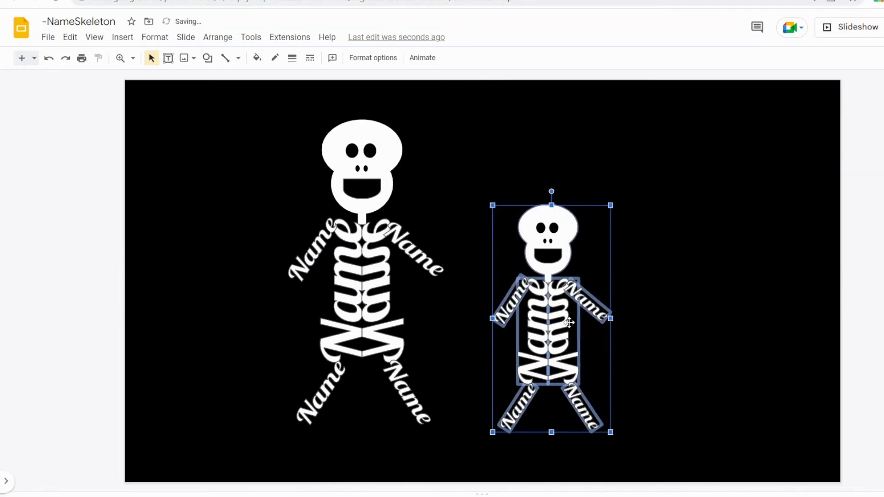
left_click(673, 317)
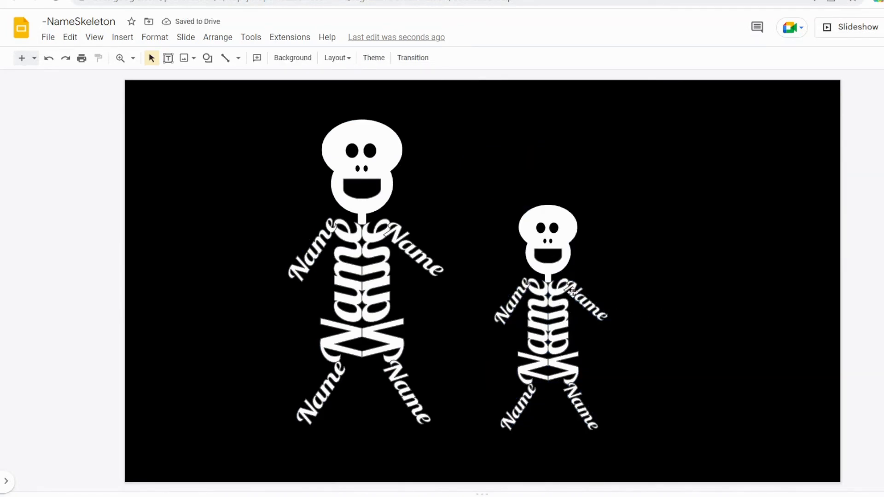